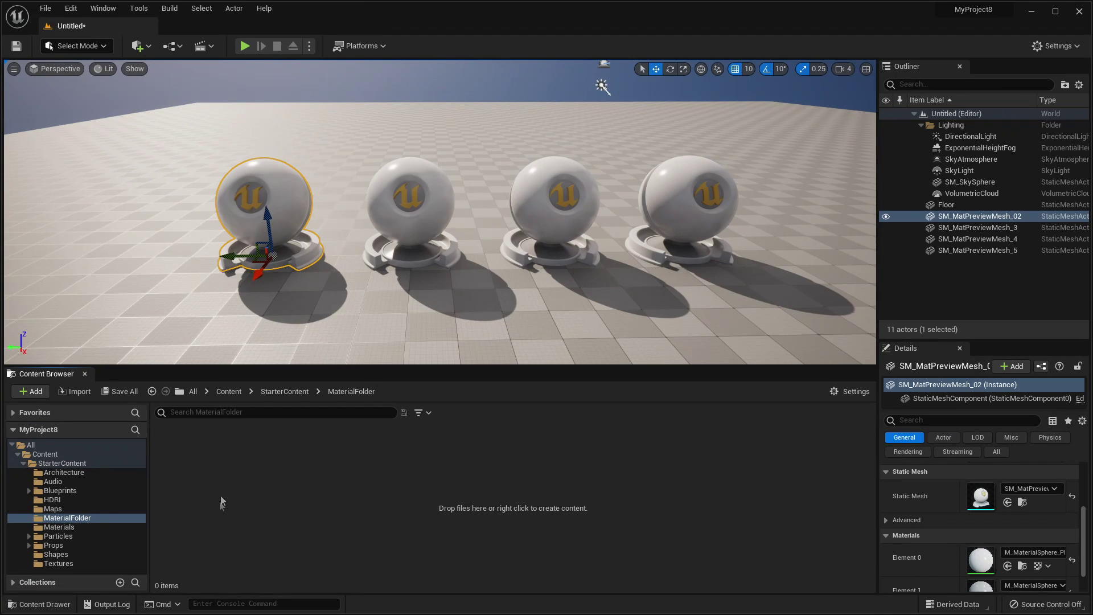
Create a new material named Basic_Material in MaterialFolder
{"action": "right_click", "coordinate": [241, 465]}
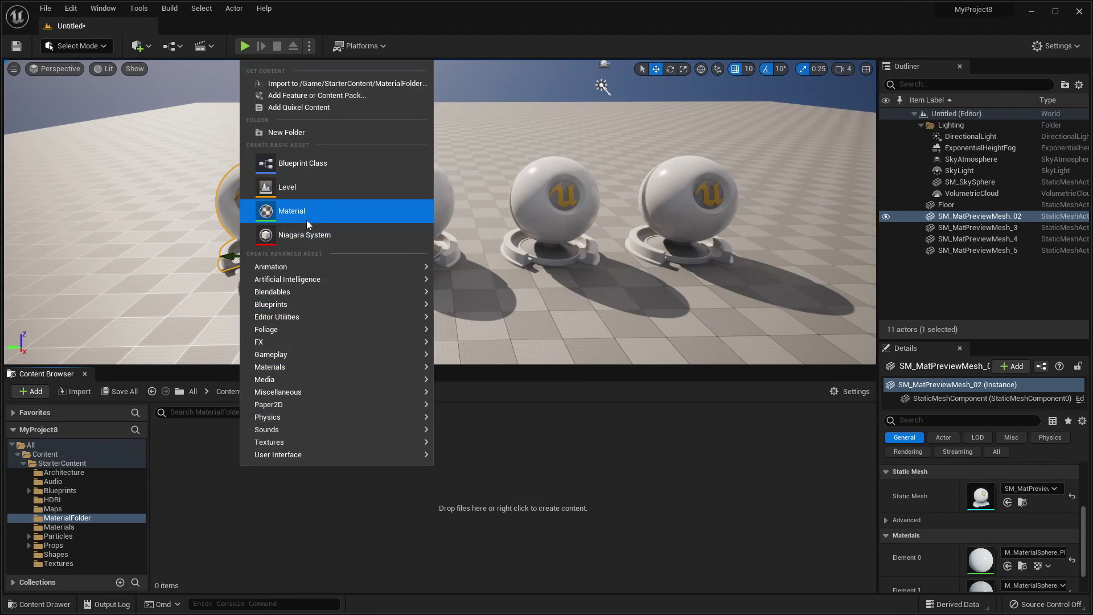
{"action": "left_click", "coordinate": [307, 211]}
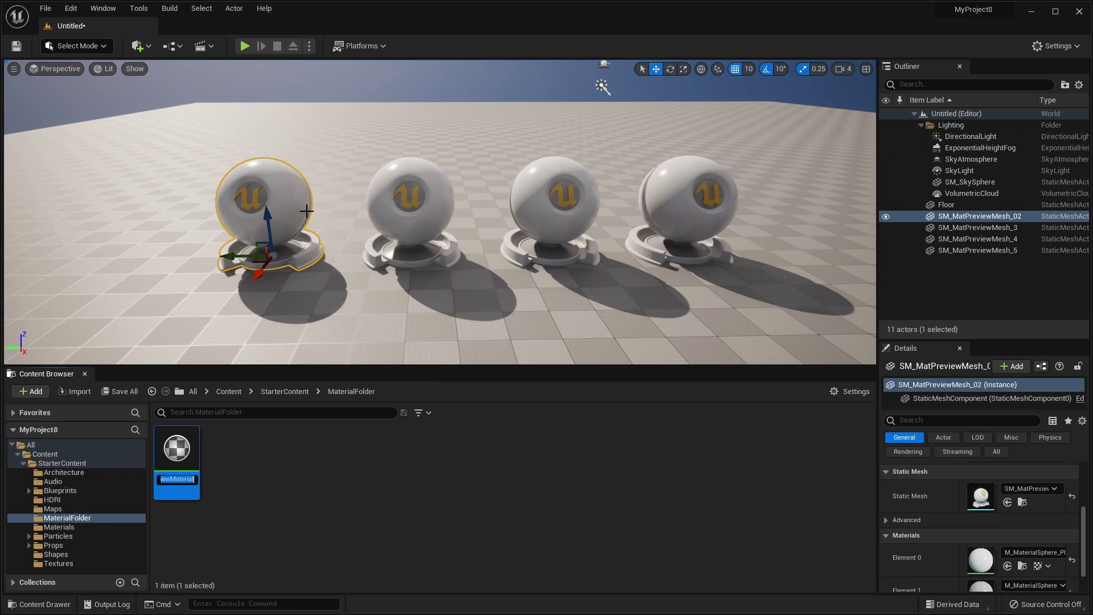
{"action": "type", "text": "bAasic_Material"}
{"action": "key", "text": "Return"}
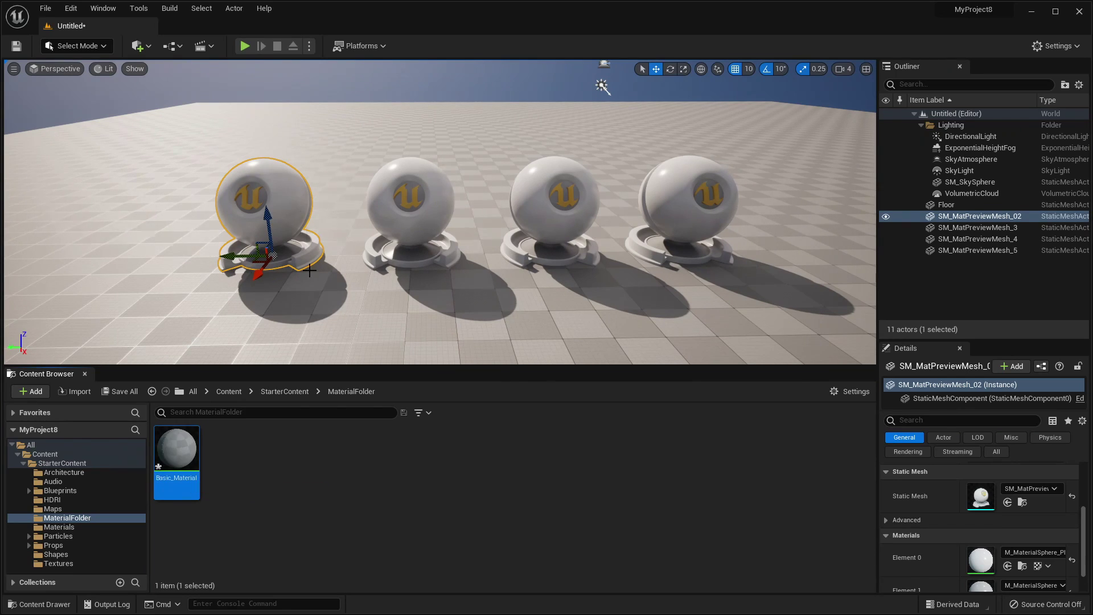
Open Basic_Material for editing and add a Constant3Vector node beside the result node
{"action": "double_click", "coordinate": [178, 453]}
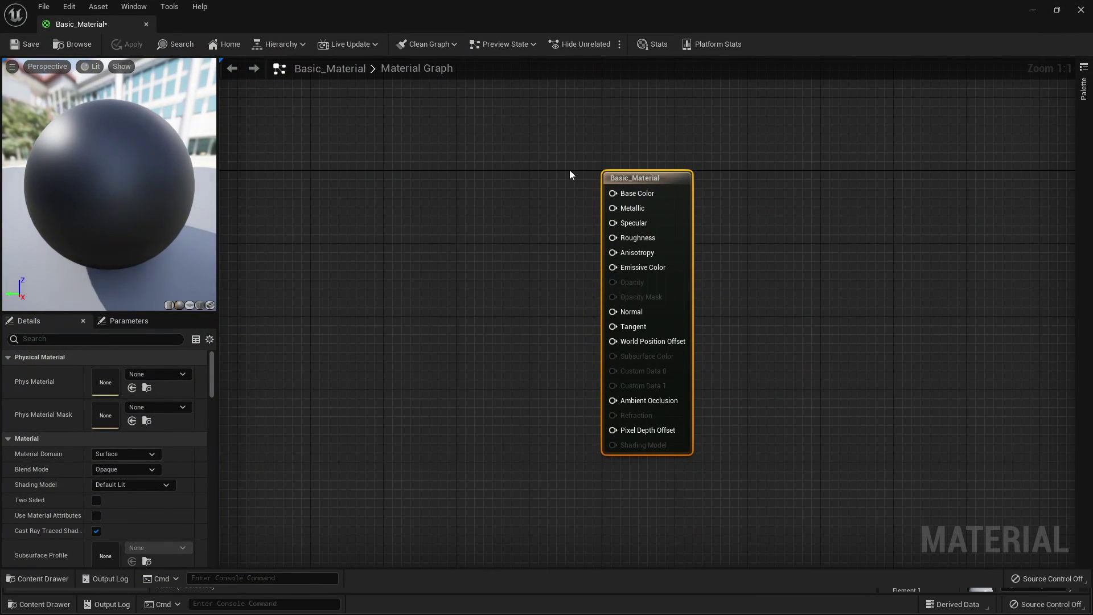
{"action": "left_click_drag", "start_coordinate": [675, 181], "coordinate": [704, 178]}
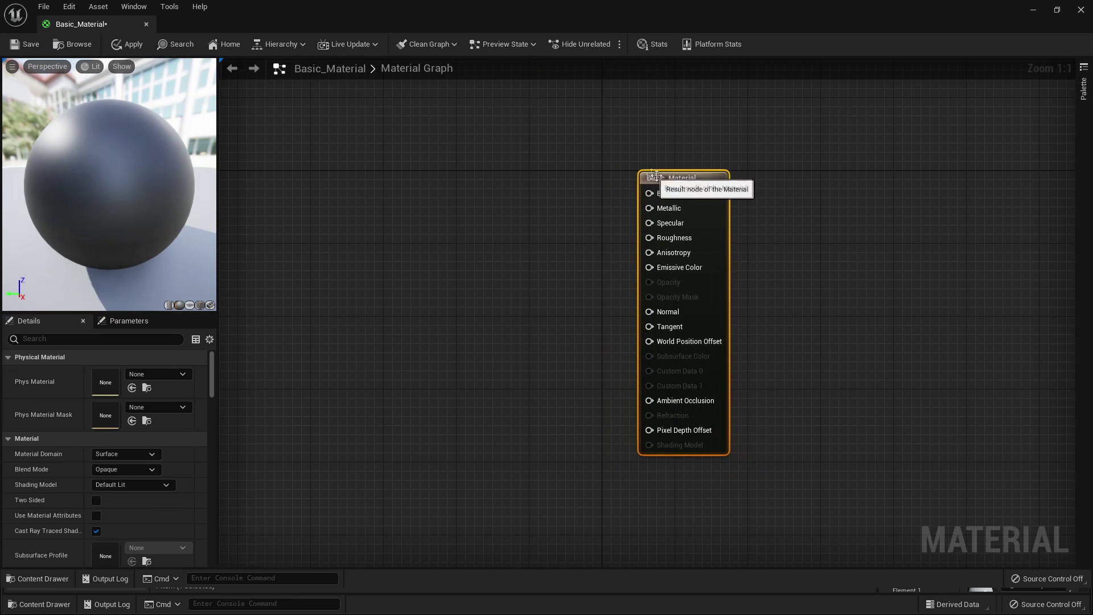
{"action": "left_click_drag", "start_coordinate": [101, 169], "coordinate": [47, 157]}
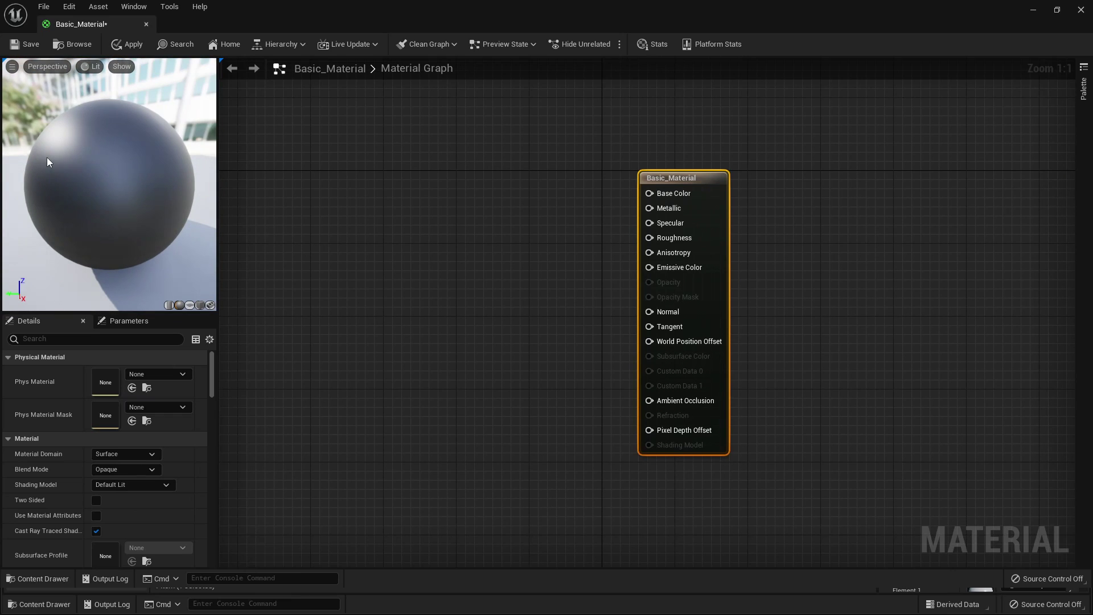
{"action": "left_click", "coordinate": [1083, 88]}
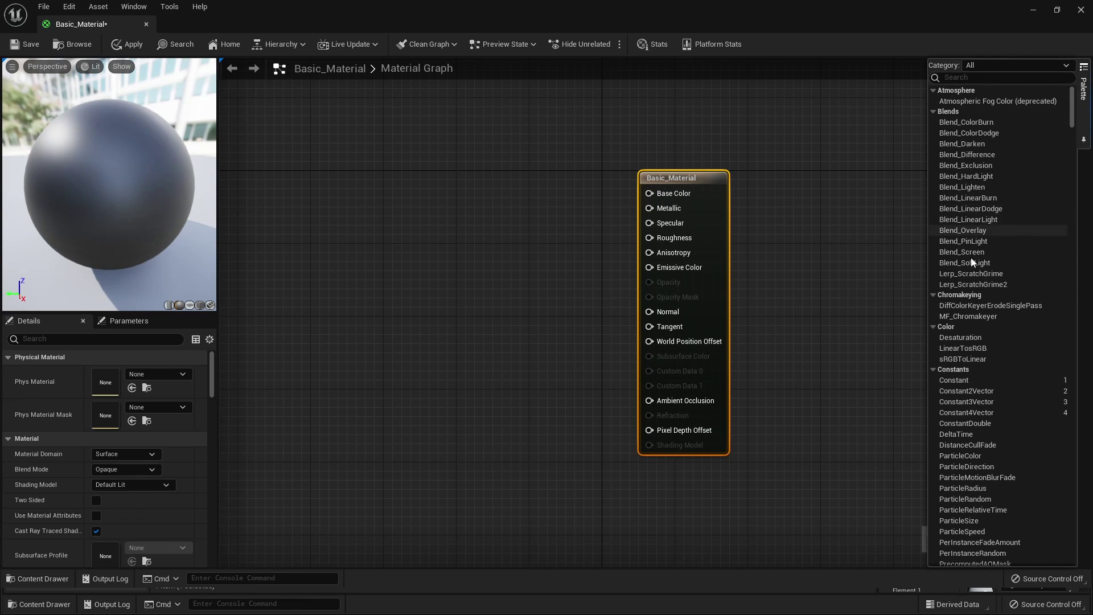
{"action": "left_click_drag", "start_coordinate": [976, 405], "coordinate": [478, 183]}
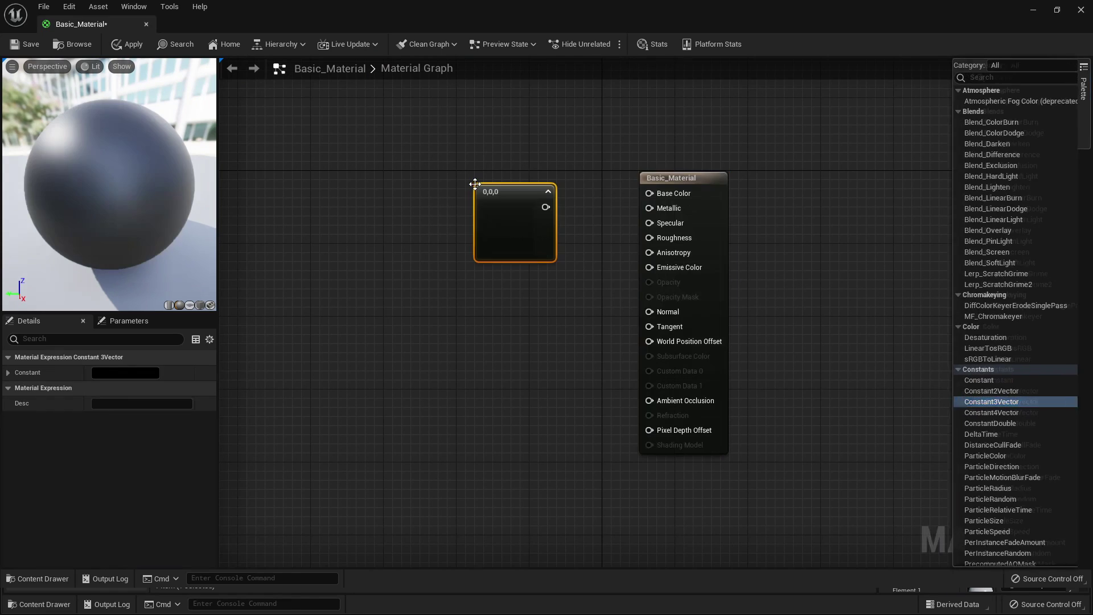
Set the Constant3Vector color to orange-red (R 0.682, G 0.0655, B 0) and connect it to Base Color
{"action": "double_click", "coordinate": [507, 216]}
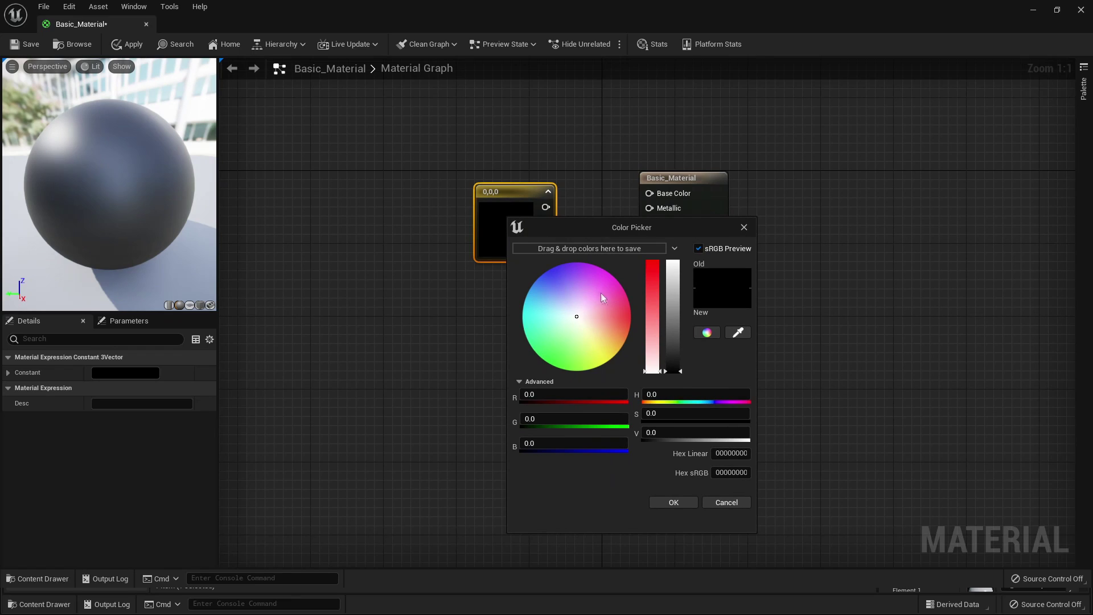
{"action": "left_click_drag", "start_coordinate": [591, 279], "coordinate": [572, 405]}
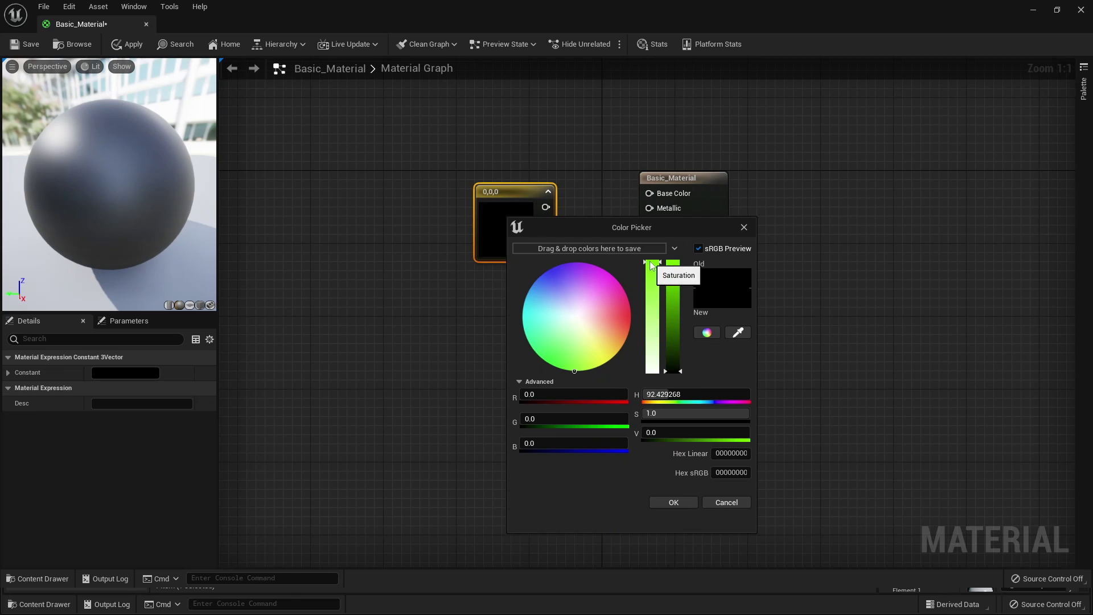
{"action": "left_click_drag", "start_coordinate": [651, 266], "coordinate": [676, 263]}
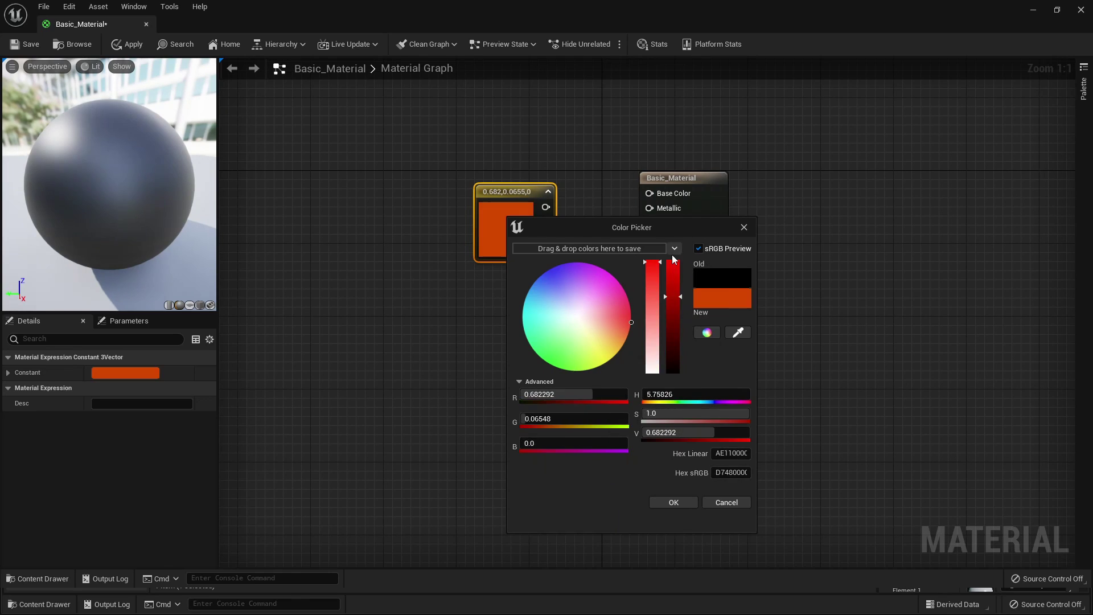
{"action": "left_click", "coordinate": [674, 502]}
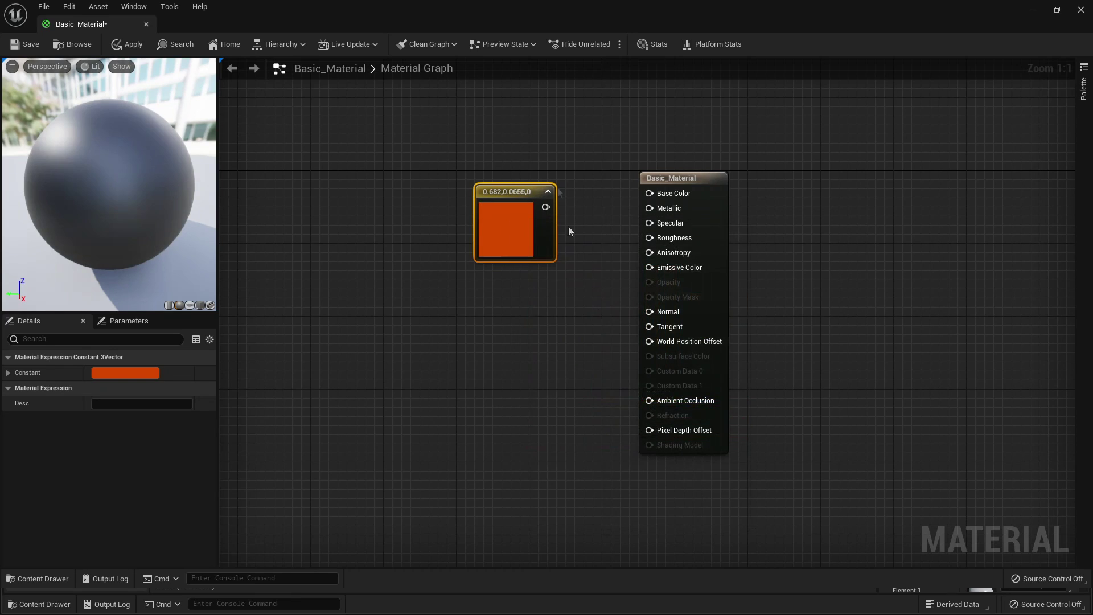
{"action": "left_click_drag", "start_coordinate": [545, 207], "coordinate": [663, 195]}
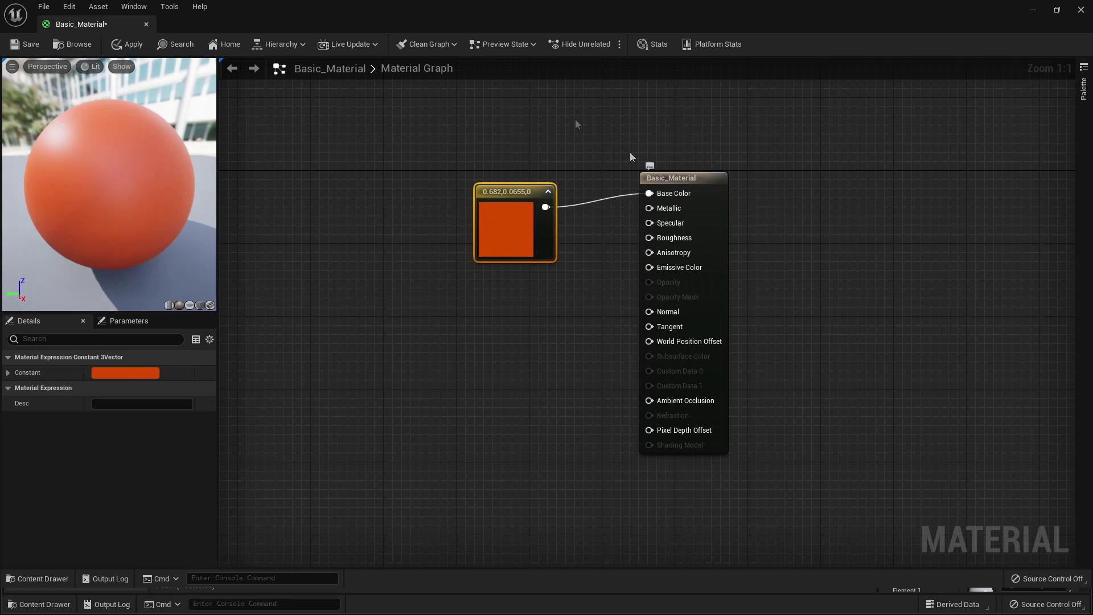
Apply the material changes and assign Basic_Material to the first preview mesh in the level, SM_MatPreviewMesh_02
{"action": "left_click", "coordinate": [117, 44]}
{"action": "left_click", "coordinate": [1034, 11]}
{"action": "left_click_drag", "start_coordinate": [174, 468], "coordinate": [276, 197]}
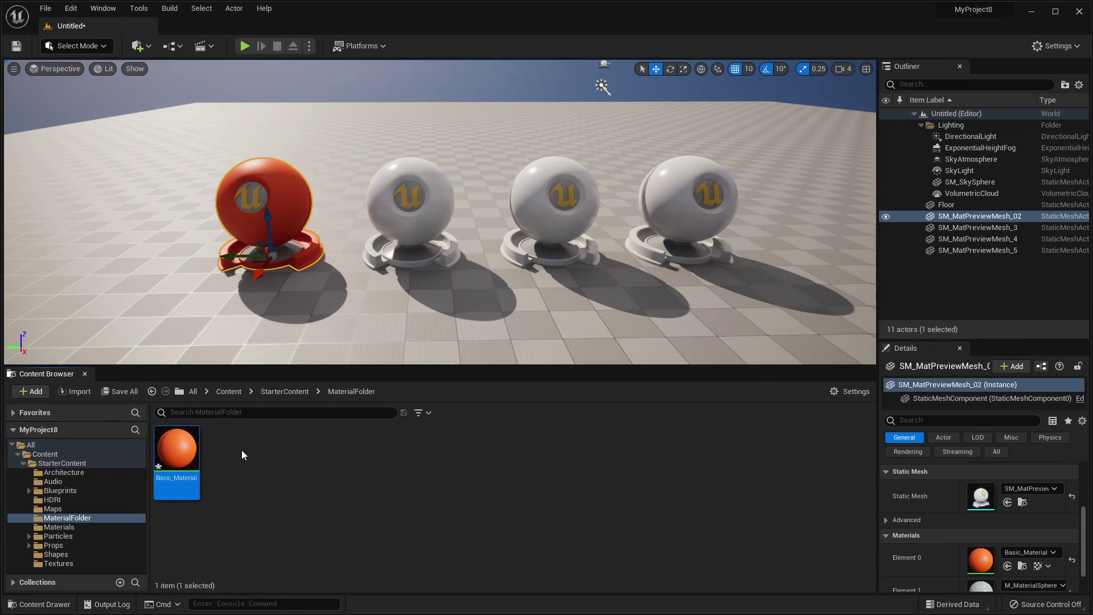
Reopen Basic_Material and review the Constant3Vector node's color in the color picker
{"action": "double_click", "coordinate": [176, 450]}
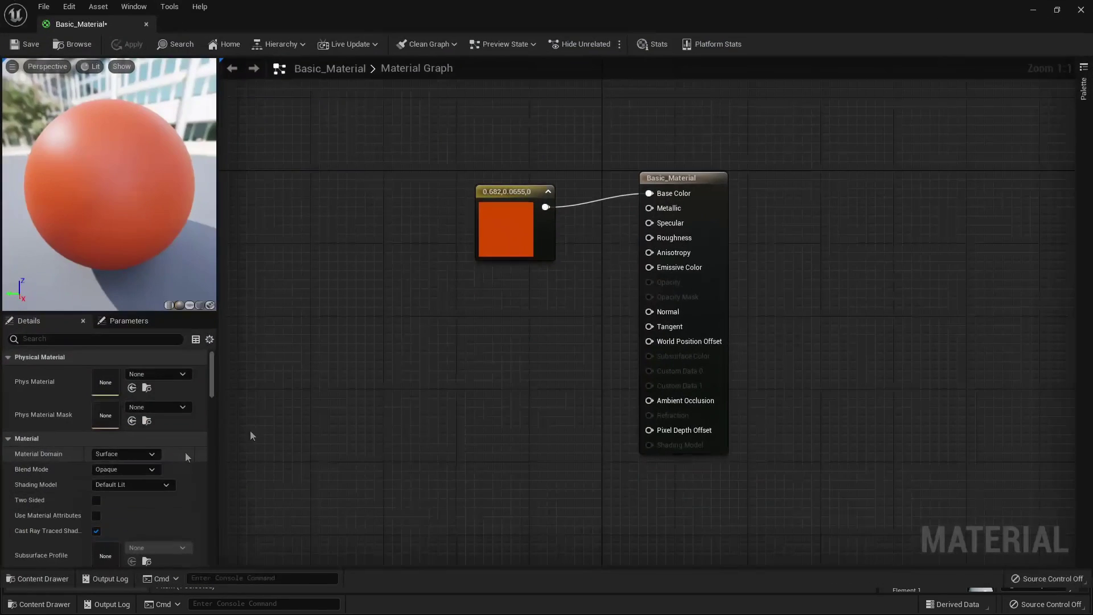
{"action": "double_click", "coordinate": [536, 212]}
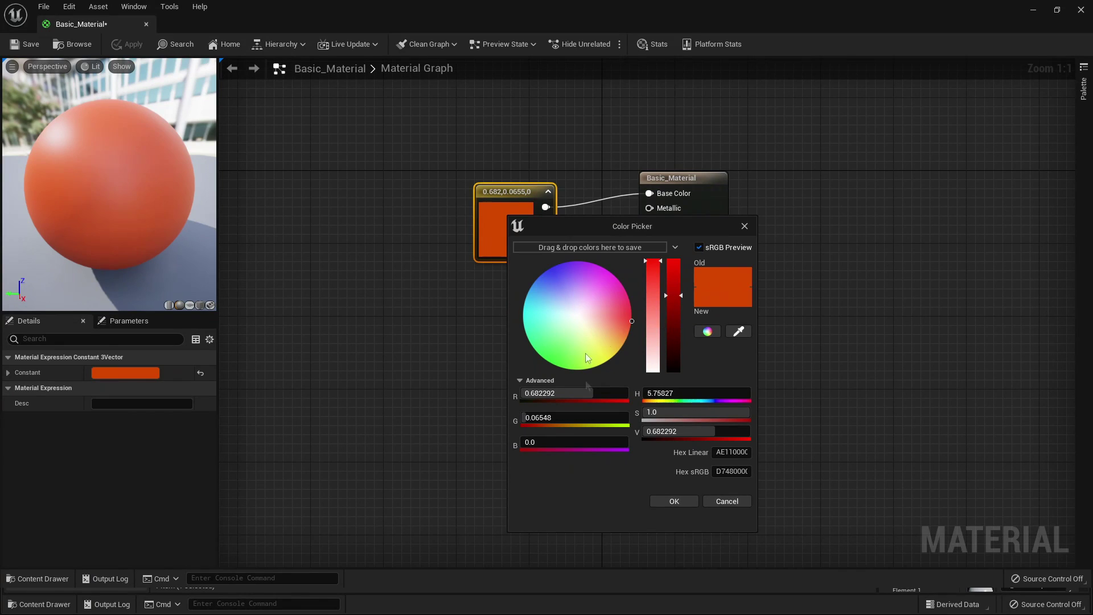
{"action": "left_click", "coordinate": [674, 501]}
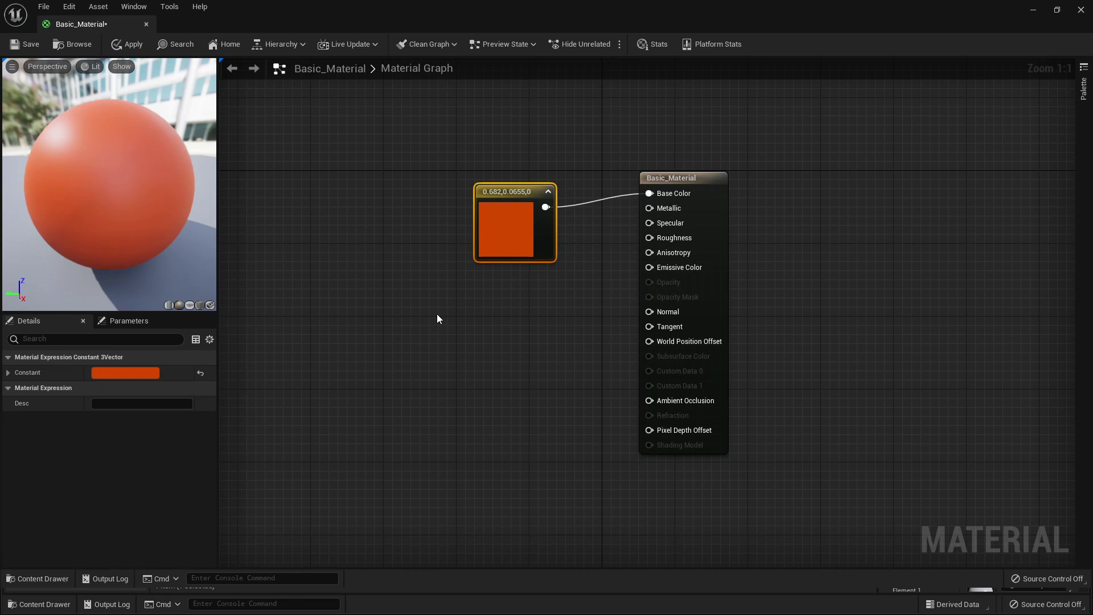
Place a second Constant3Vector node below the orange color node and delete it
{"action": "left_click", "coordinate": [413, 320]}
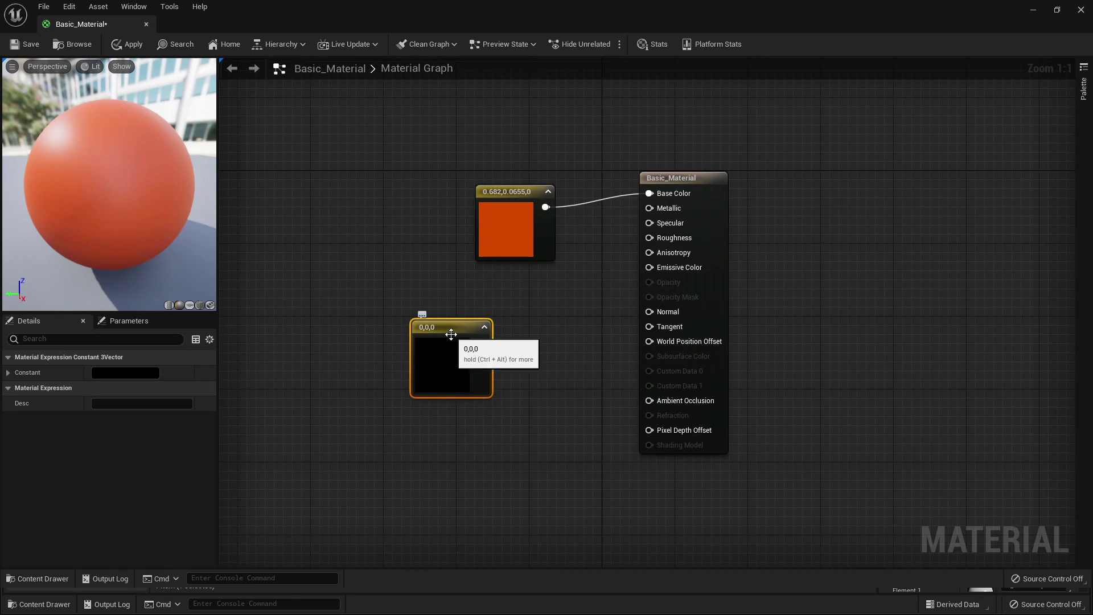
{"action": "left_click", "coordinate": [1084, 89]}
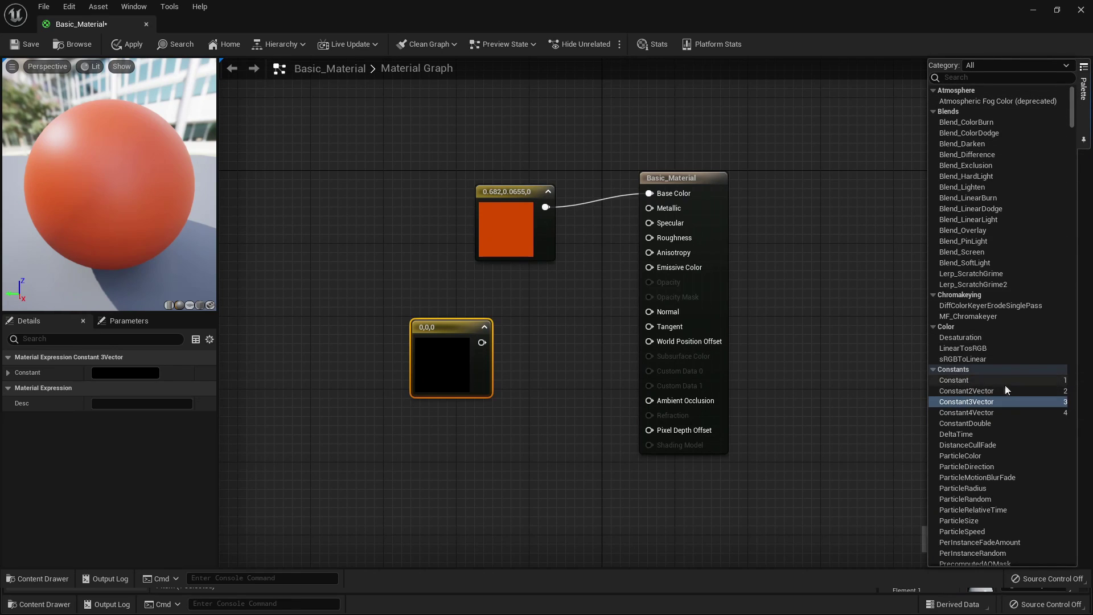
{"action": "left_click", "coordinate": [401, 291]}
{"action": "left_click_drag", "start_coordinate": [350, 322], "coordinate": [503, 430]}
{"action": "key", "text": "Delete"}
Align the color node with Base Color and add a Constant node of value 1 connected to Metallic
{"action": "left_click_drag", "start_coordinate": [527, 189], "coordinate": [517, 176]}
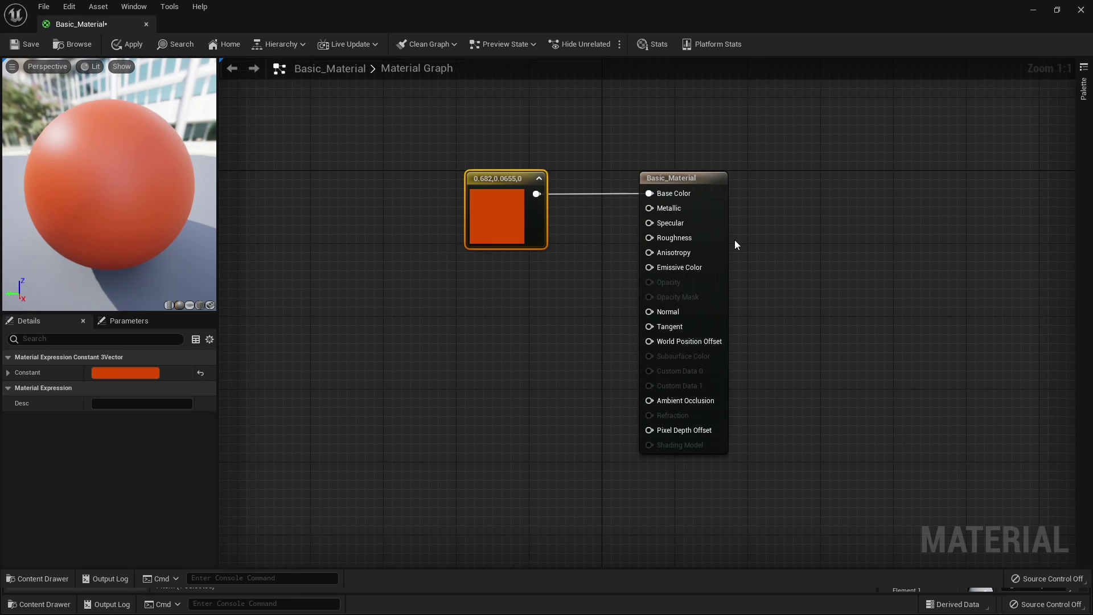
{"action": "left_click", "coordinate": [1084, 88]}
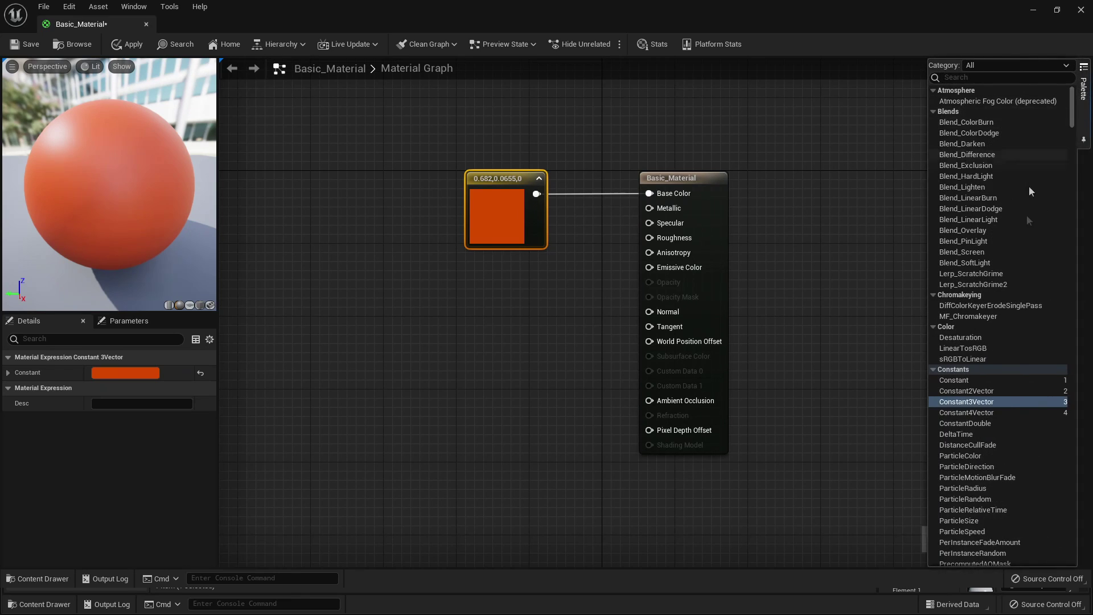
{"action": "left_click", "coordinate": [959, 380]}
{"action": "left_click_drag", "start_coordinate": [960, 380], "coordinate": [650, 209]}
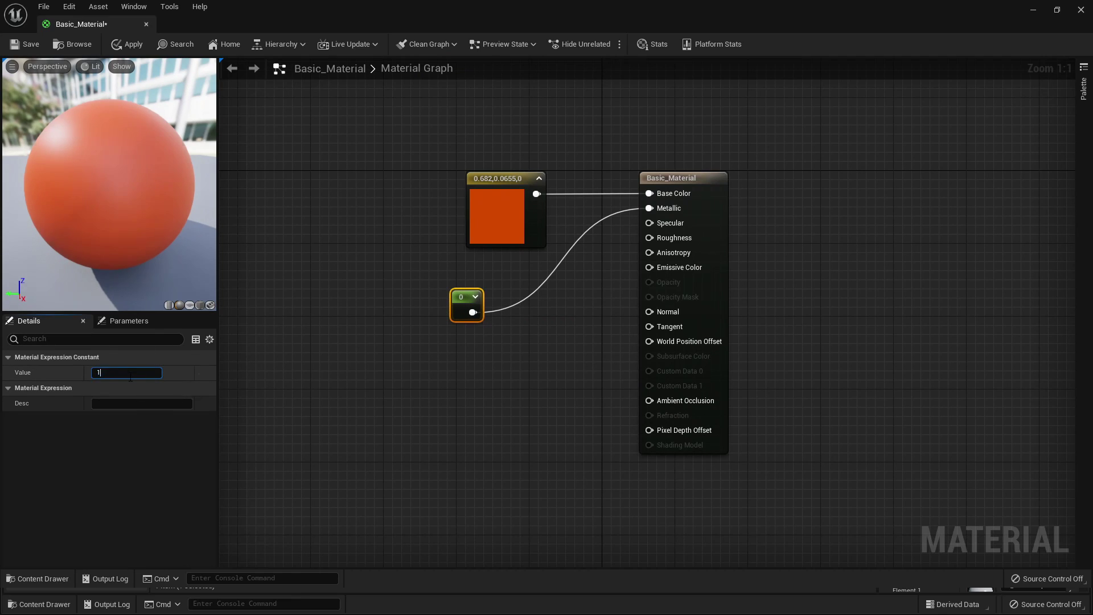
{"action": "key", "text": "Return"}
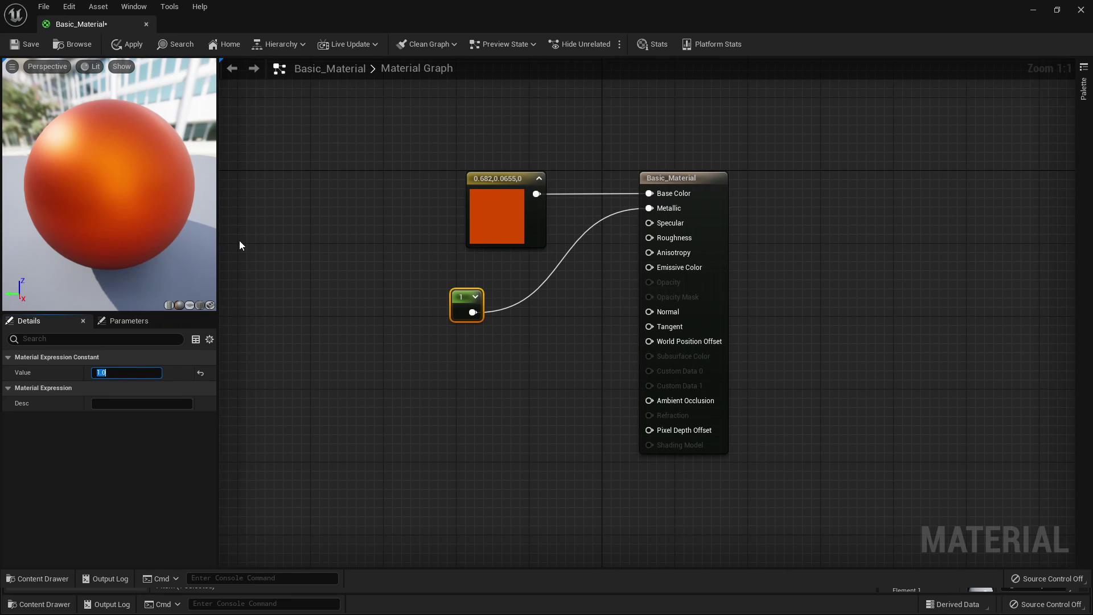
Set the Metallic constant to 10 and apply the change, framing the first preview mesh in the level
{"action": "type", "text": "10"}
{"action": "key", "text": "Return"}
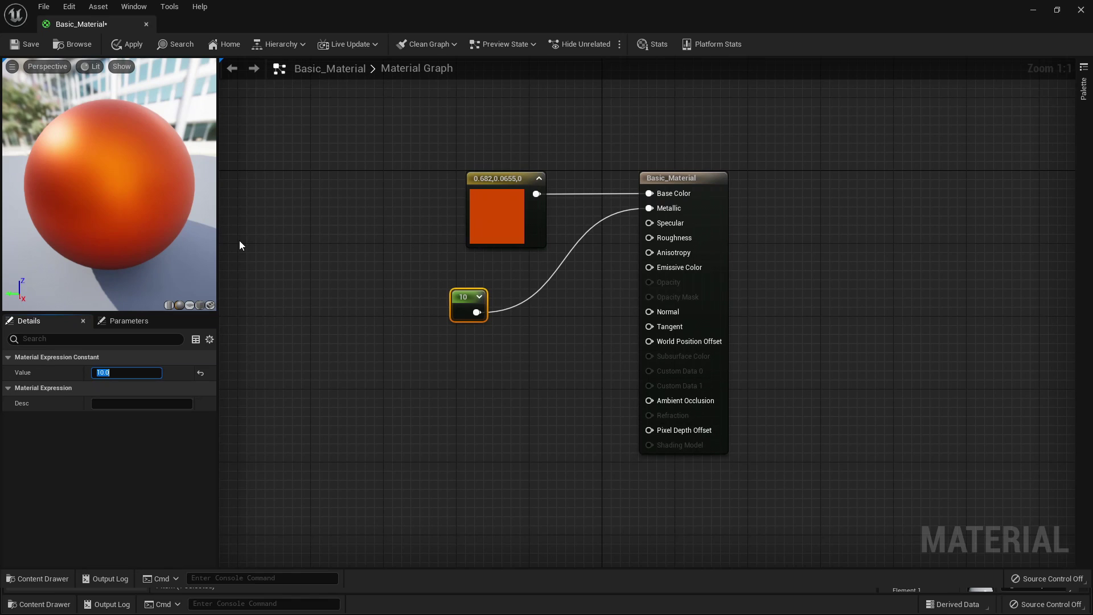
{"action": "left_click", "coordinate": [1035, 11]}
{"action": "key", "text": "f"}
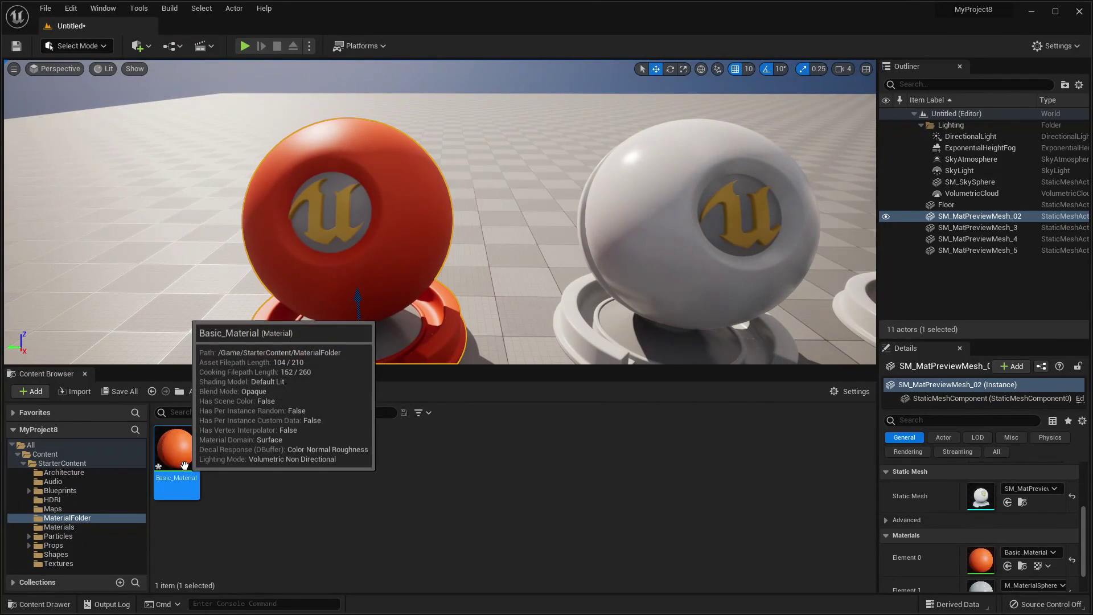
{"action": "double_click", "coordinate": [176, 455]}
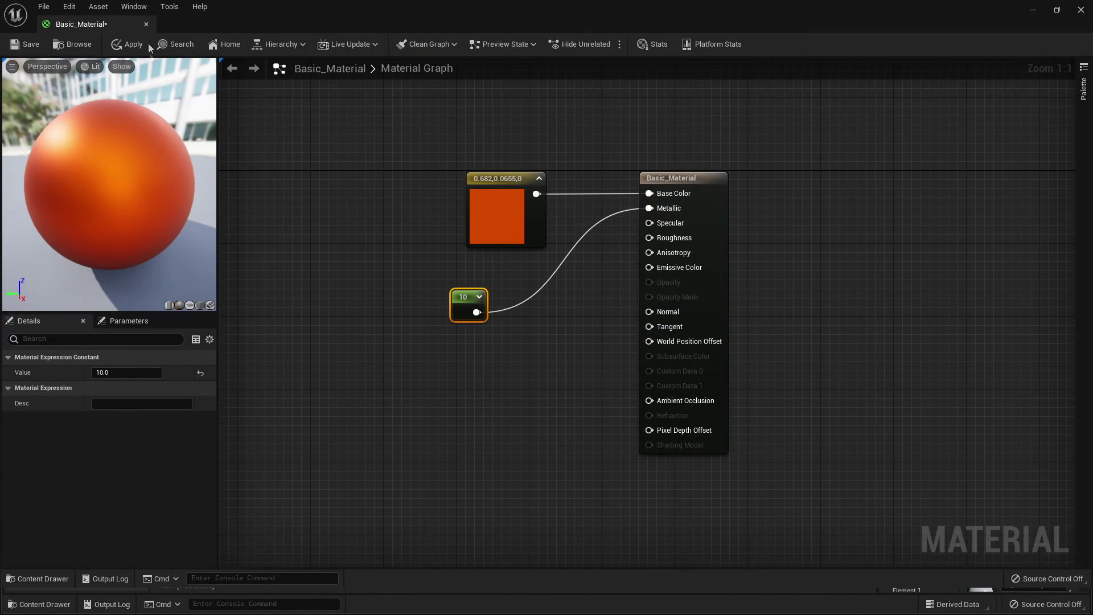
{"action": "left_click", "coordinate": [127, 47]}
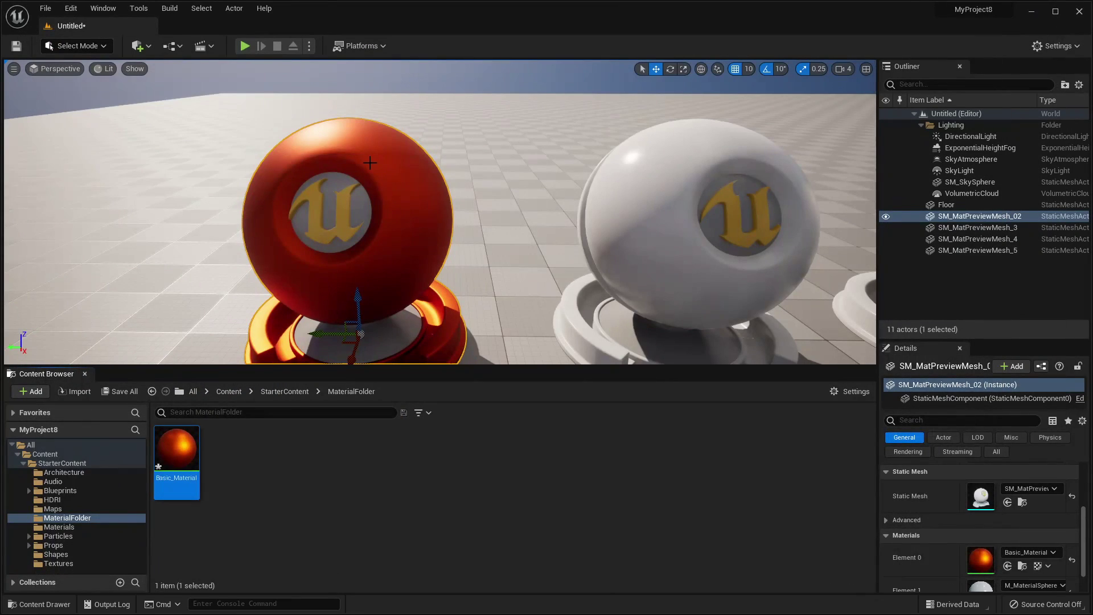
Reopen Basic_Material, switch the Constant's connection from Metallic to Specular and set its value to 0
{"action": "right_click_drag", "start_coordinate": [369, 163], "coordinate": [369, 164]}
{"action": "left_click", "coordinate": [527, 447]}
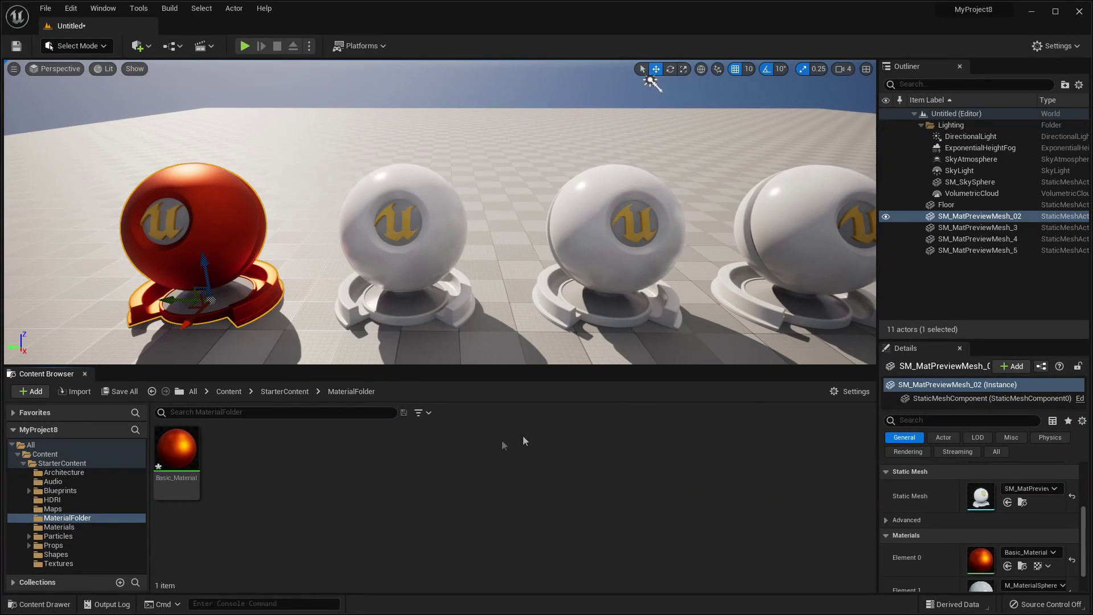
{"action": "double_click", "coordinate": [177, 450]}
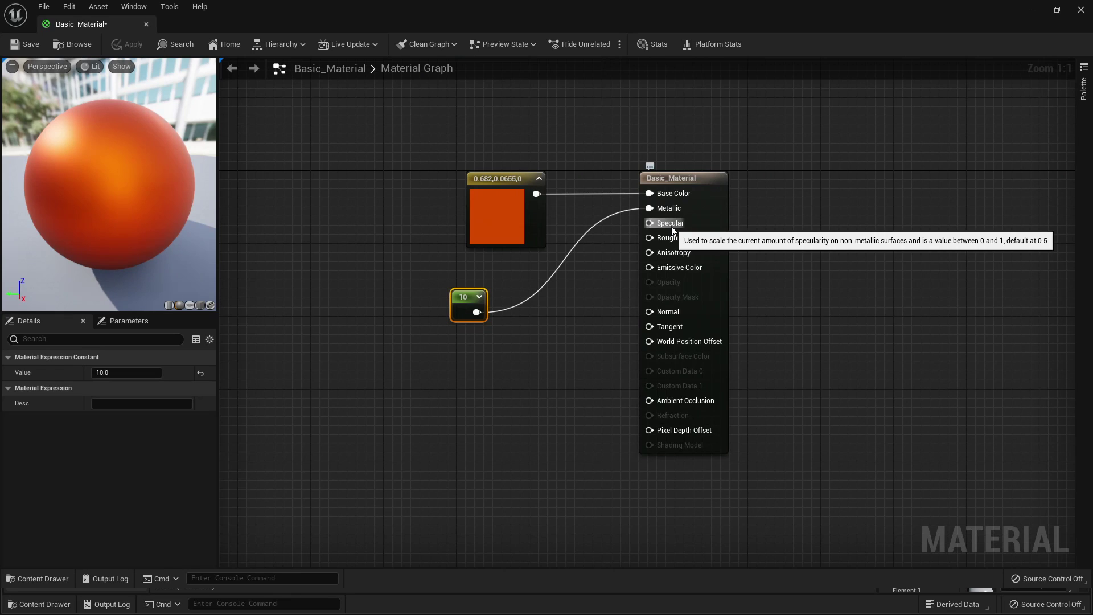
{"action": "left_click_drag", "start_coordinate": [476, 312], "coordinate": [671, 224]}
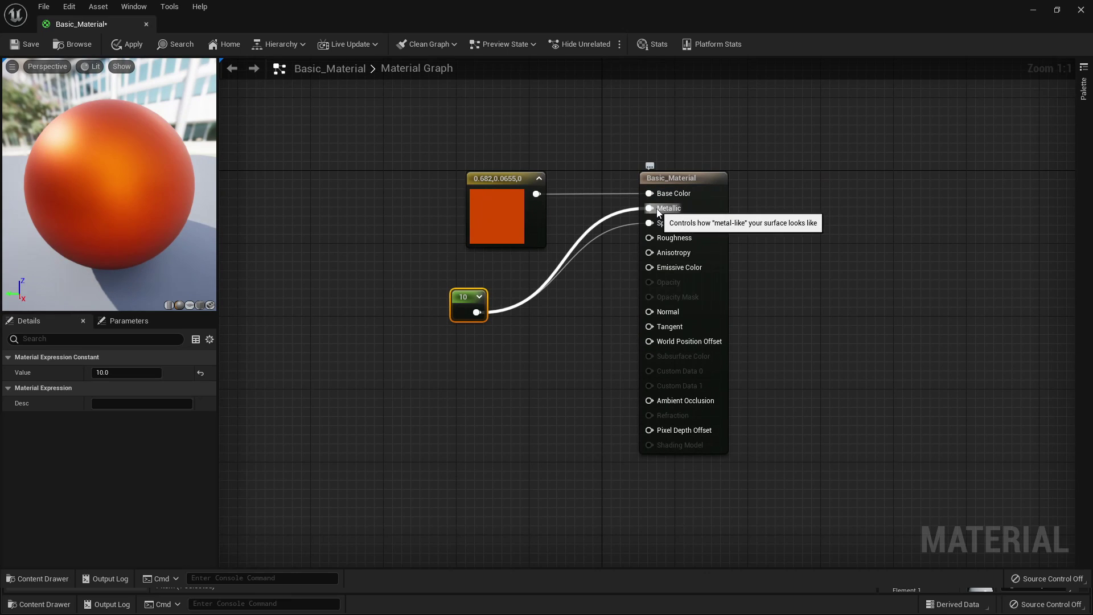
{"action": "left_click", "coordinate": [659, 210], "text": "alt"}
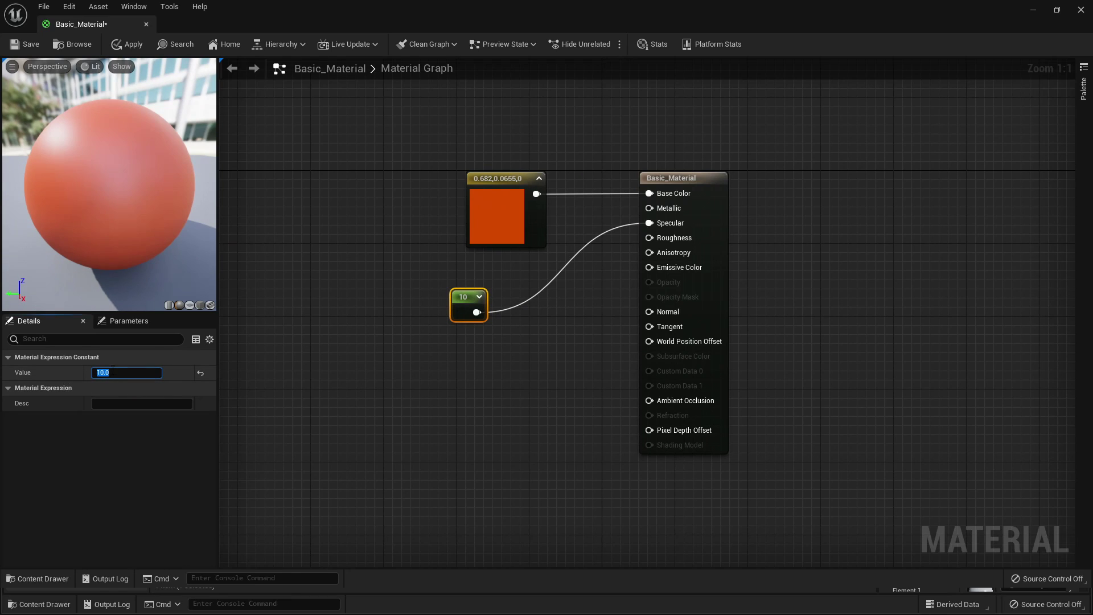
{"action": "key", "text": "Return"}
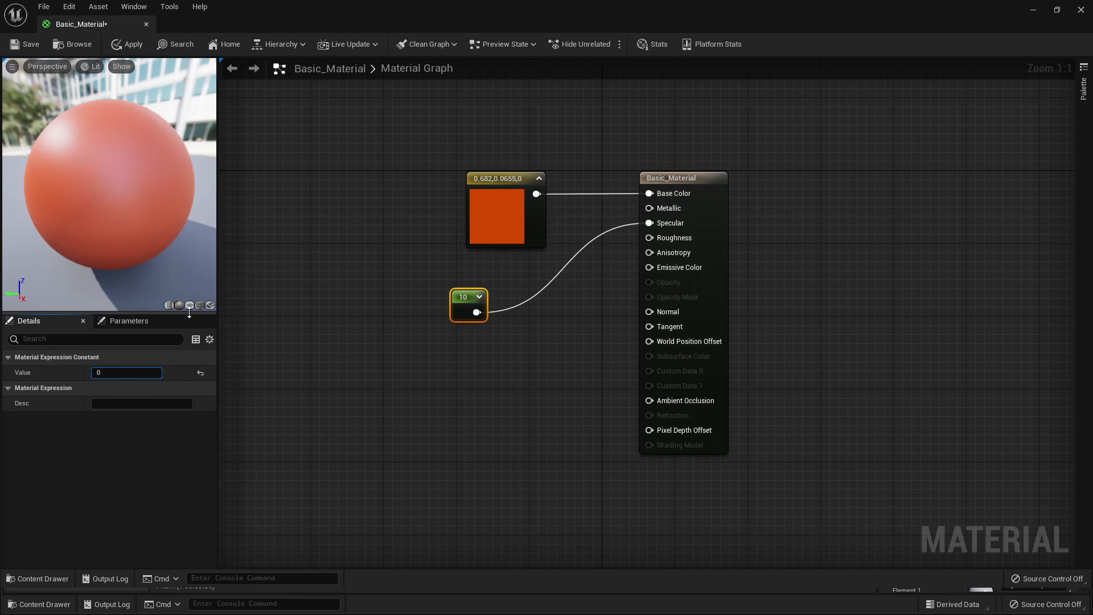
{"action": "left_click_drag", "start_coordinate": [104, 182], "coordinate": [73, 125]}
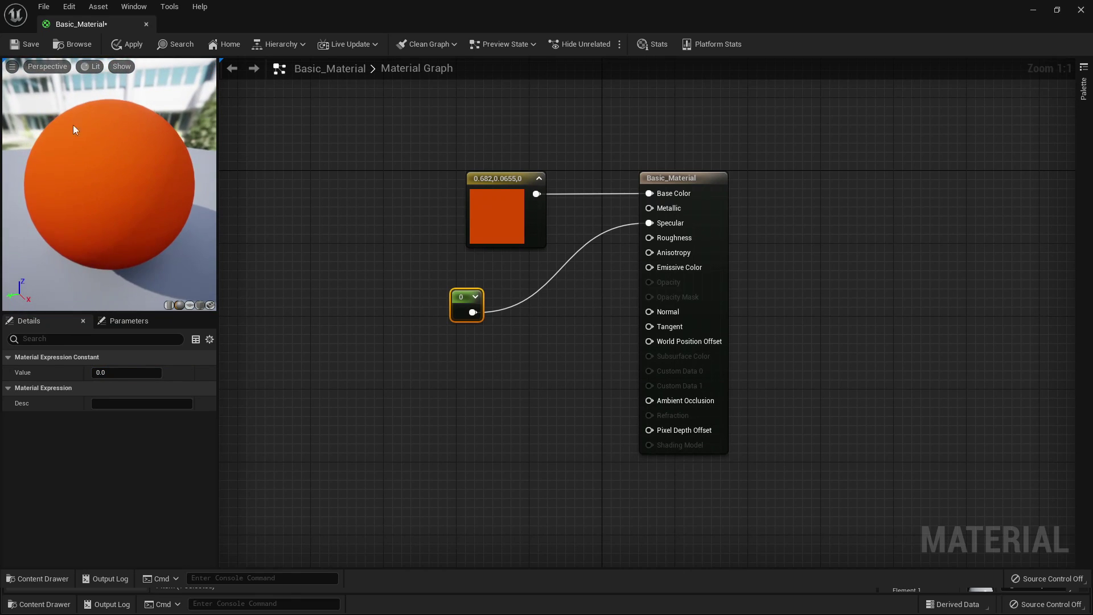
Set the Constant's value to 1 and move its connection from Specular to Roughness
{"action": "left_click", "coordinate": [109, 372]}
{"action": "type", "text": "1"}
{"action": "key", "text": "Return"}
{"action": "left_click_drag", "start_coordinate": [119, 149], "coordinate": [147, 117]}
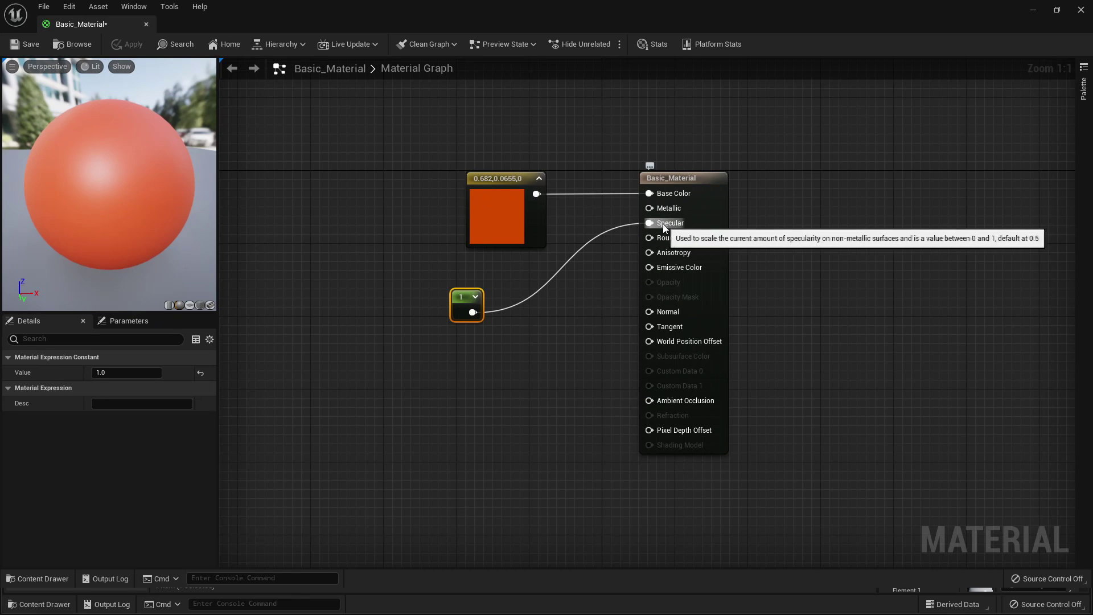
{"action": "mouse_move", "coordinate": [664, 227]}
{"action": "left_mouse_down", "text": "ctrl"}
{"action": "mouse_move", "coordinate": [511, 302]}
{"action": "mouse_move", "coordinate": [503, 320]}
{"action": "mouse_move", "coordinate": [625, 272]}
{"action": "mouse_move", "coordinate": [662, 237]}
{"action": "left_mouse_up", "text": "ctrl"}
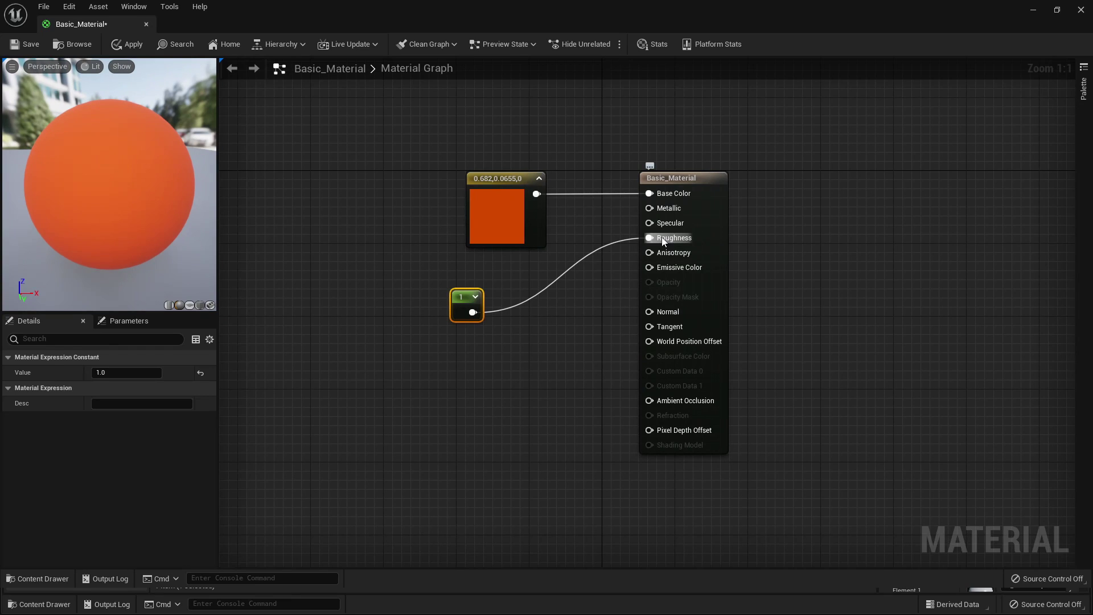
Try a Roughness of 0 with the connected Constant, and finish with its value at 100
{"action": "left_click", "coordinate": [131, 372]}
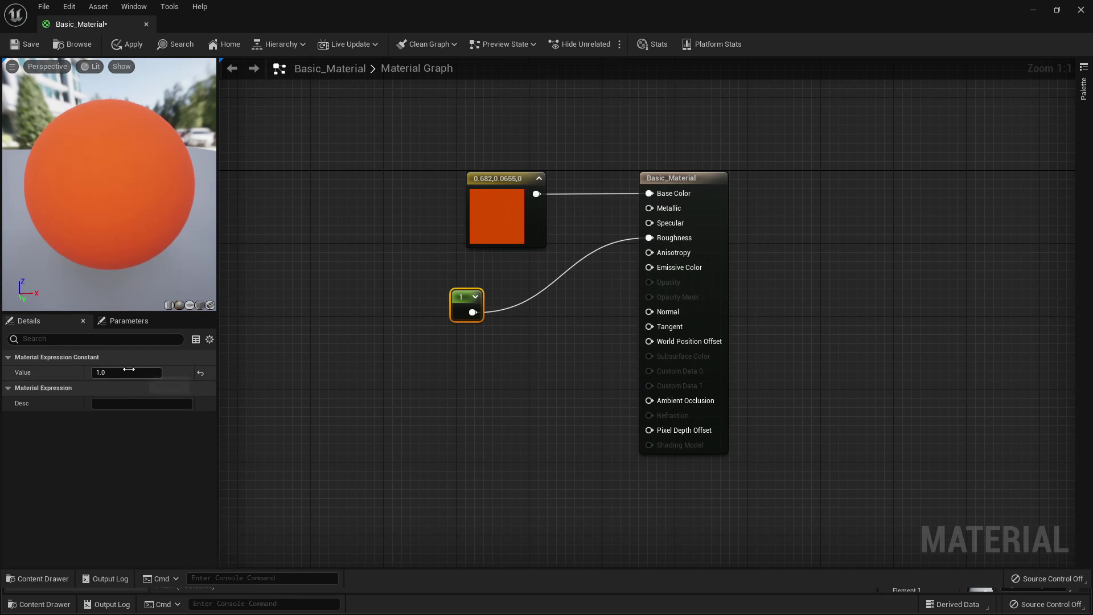
{"action": "type", "text": "0"}
{"action": "key", "text": "Return"}
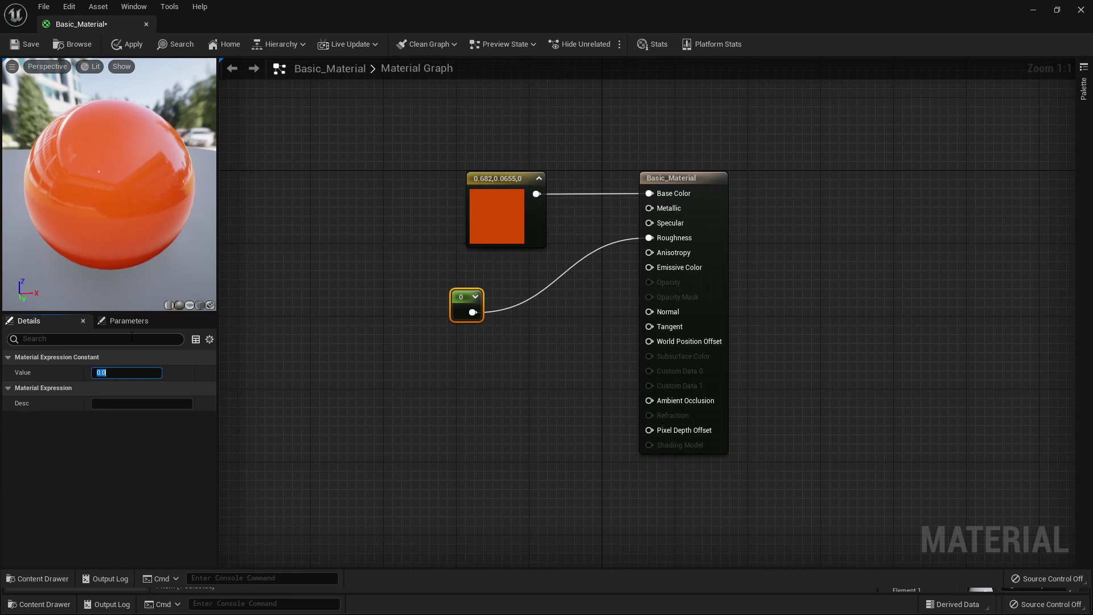
{"action": "type", "text": "100"}
{"action": "key", "text": "Return"}
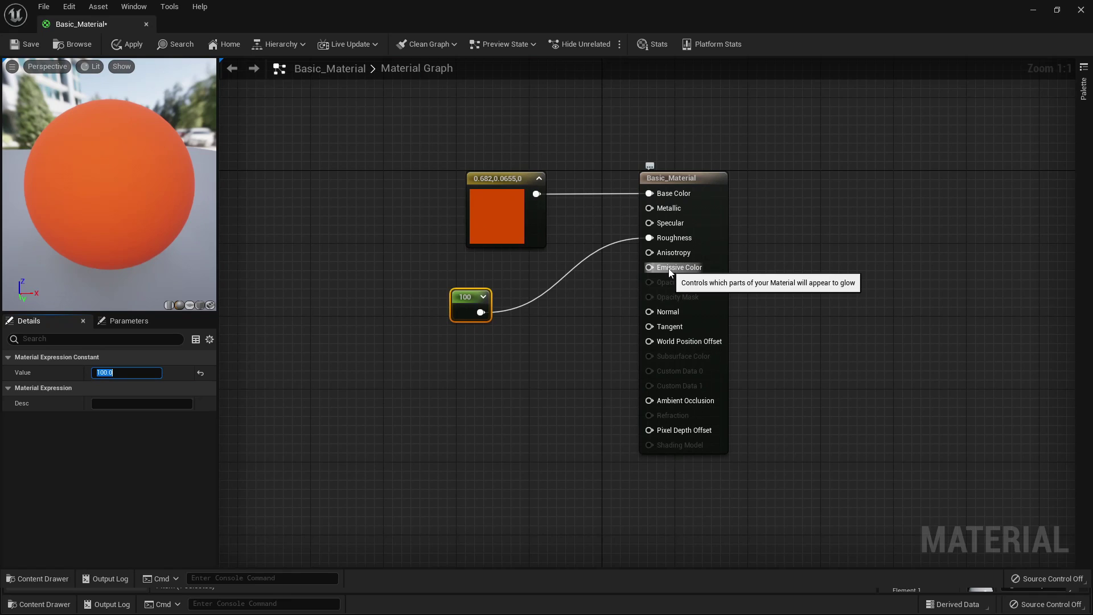
Add a Multiply node combining the color and the Constant, feed it into Emissive Color and disconnect the Constant from Roughness
{"action": "left_click_drag", "start_coordinate": [501, 178], "coordinate": [514, 219]}
{"action": "type", "text": "mul"}
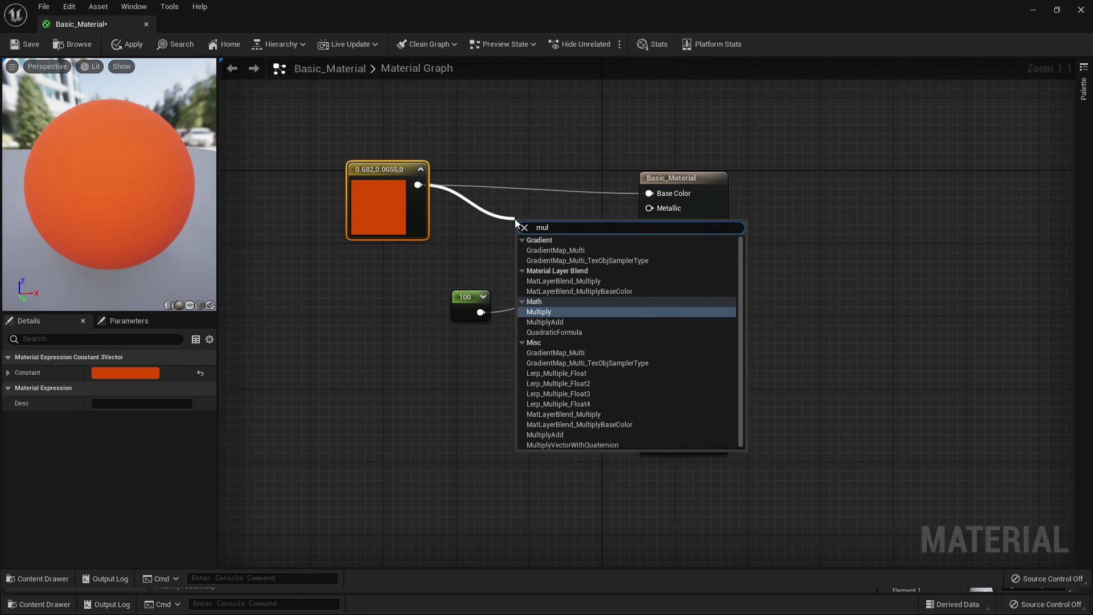
{"action": "key", "text": "Return"}
{"action": "left_click_drag", "start_coordinate": [381, 169], "coordinate": [354, 169]}
{"action": "left_click_drag", "start_coordinate": [480, 312], "coordinate": [407, 297]}
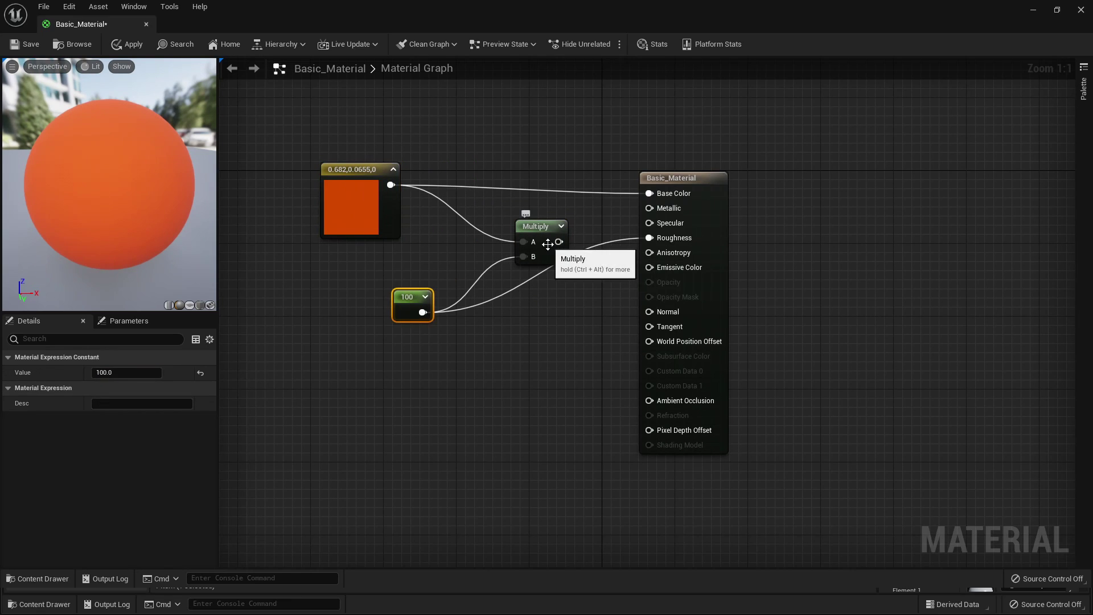
{"action": "left_click_drag", "start_coordinate": [559, 241], "coordinate": [677, 270]}
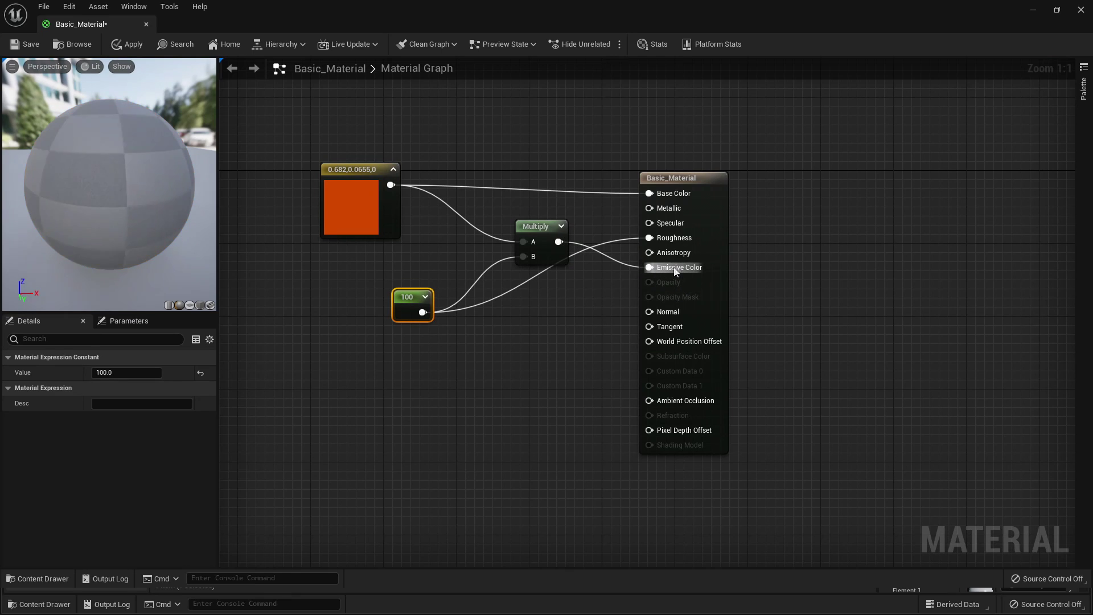
{"action": "key", "text": "ctrl+z"}
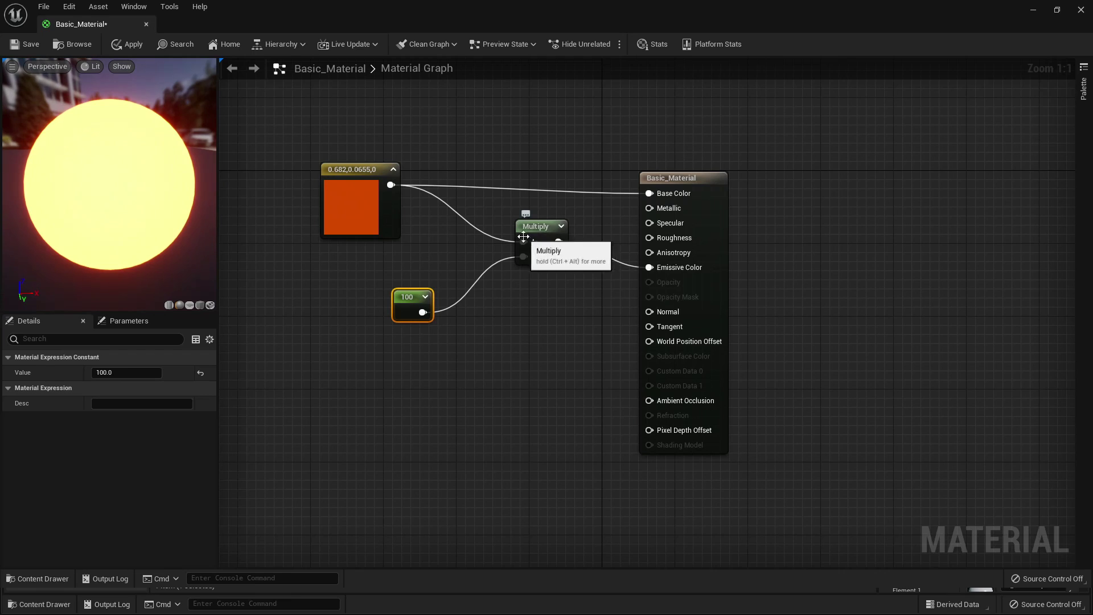
Set the Constant feeding the Multiply node to 1 and deselect it
{"action": "left_click", "coordinate": [108, 369]}
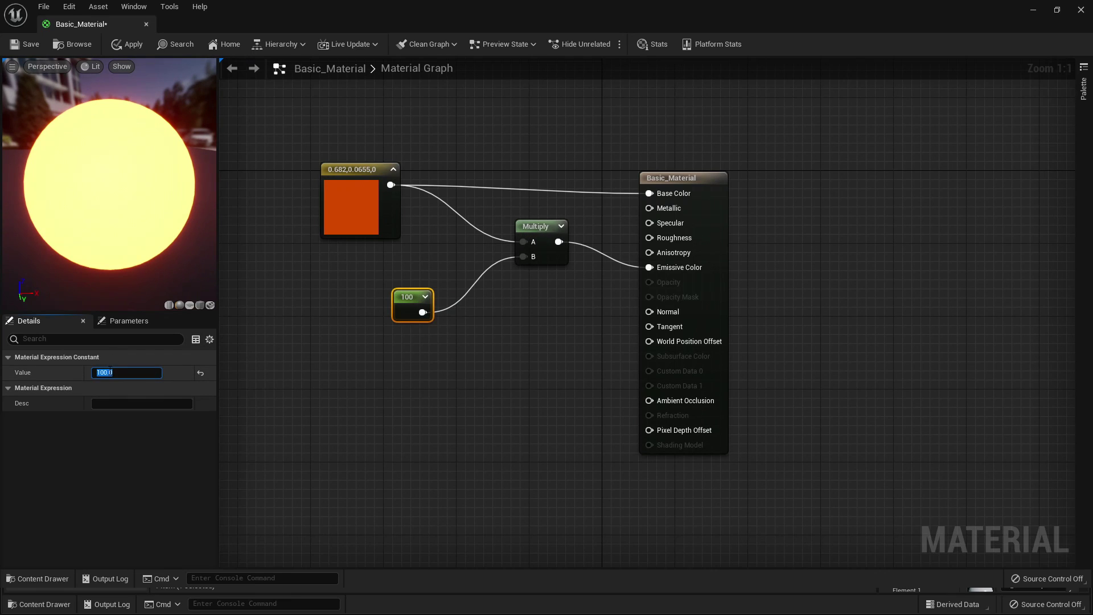
{"action": "key", "text": "Return"}
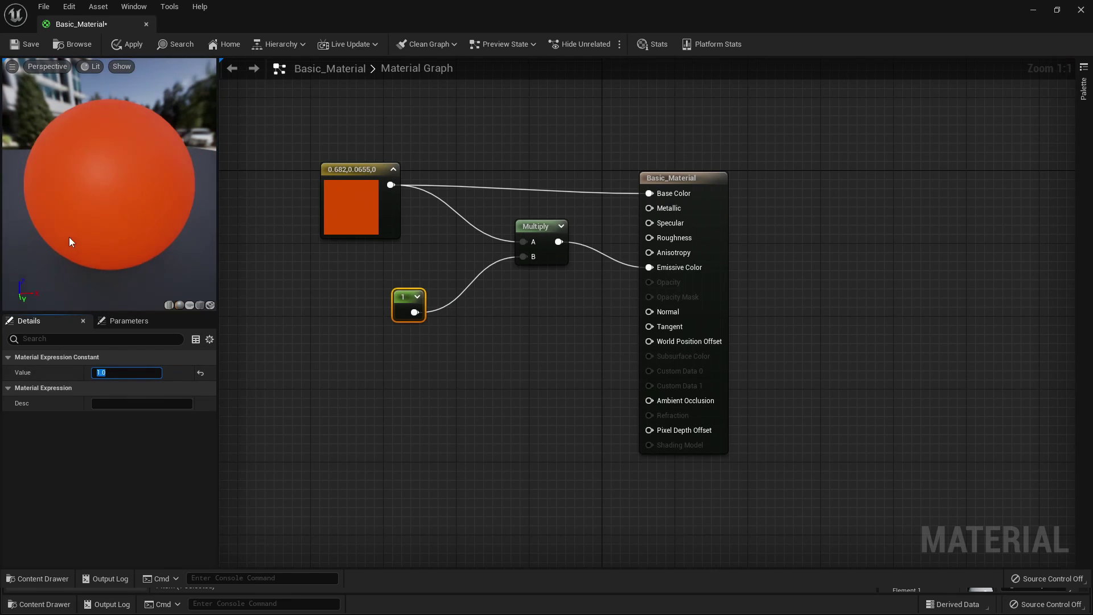
{"action": "left_click", "coordinate": [825, 323]}
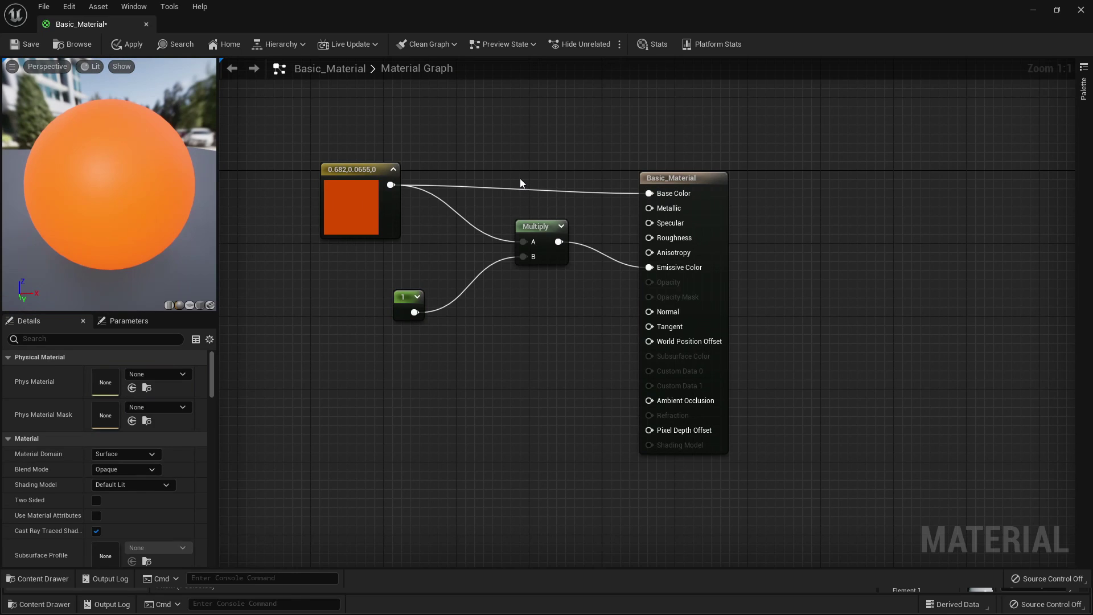
Change the Basic_Material node's Blend Mode to Translucent
{"action": "left_click", "coordinate": [715, 178]}
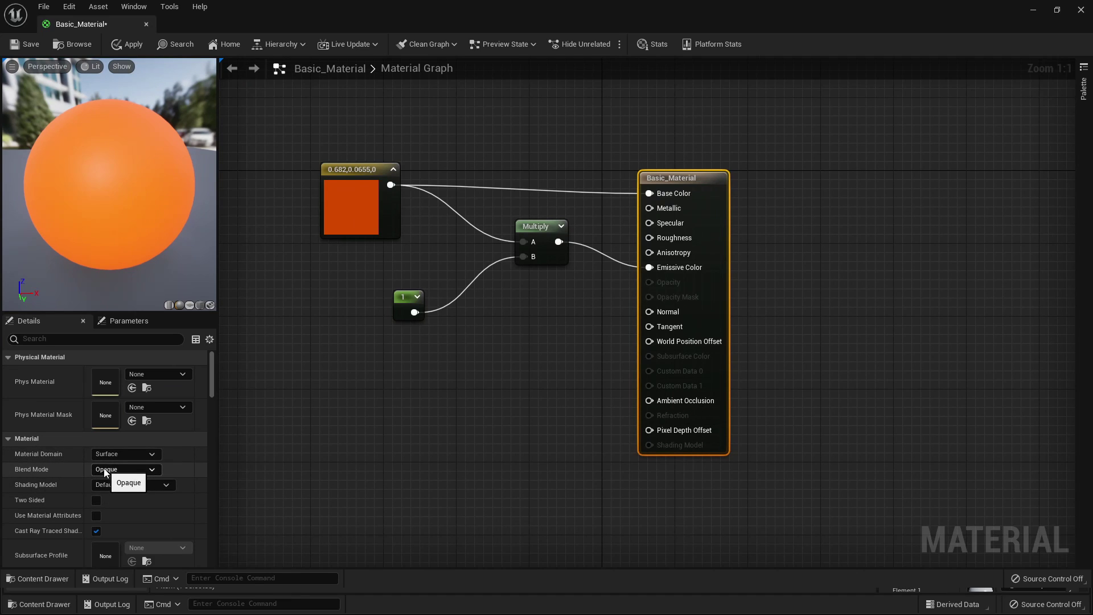
{"action": "left_click", "coordinate": [106, 470]}
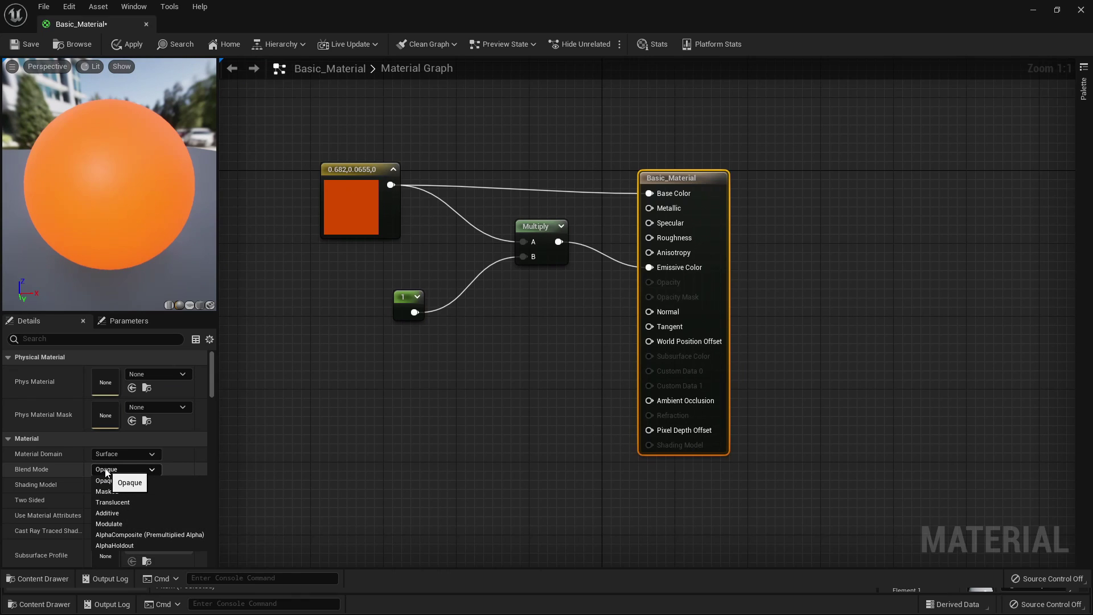
{"action": "left_click", "coordinate": [139, 504]}
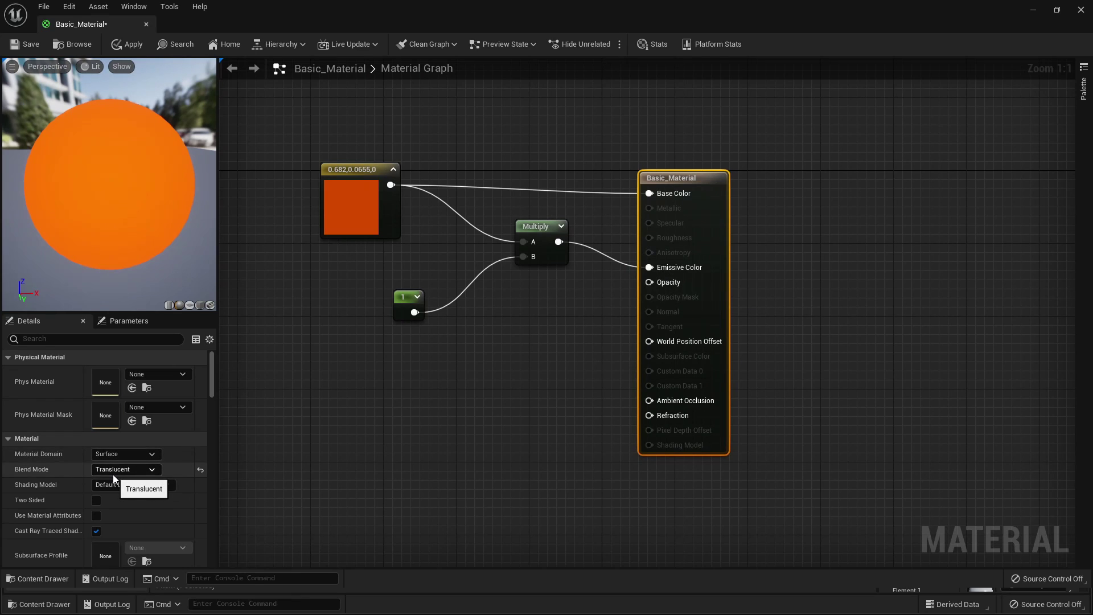
Delete the Multiply node and connect the Constant to the Opacity input
{"action": "left_click", "coordinate": [552, 260]}
{"action": "key", "text": "Delete"}
{"action": "left_click_drag", "start_coordinate": [415, 312], "coordinate": [485, 310]}
{"action": "left_click_drag", "start_coordinate": [414, 312], "coordinate": [673, 287]}
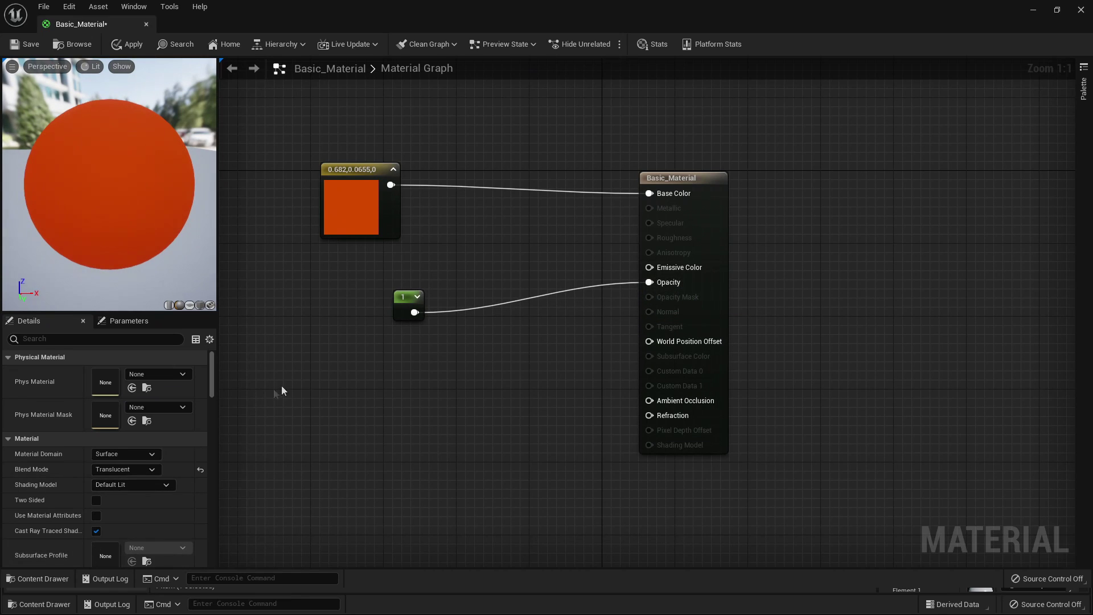
Set the Opacity Constant to 0.5, apply the change and inspect the first preview mesh in the level
{"action": "left_click", "coordinate": [400, 302]}
{"action": "type", "text": "0.5"}
{"action": "key", "text": "Return"}
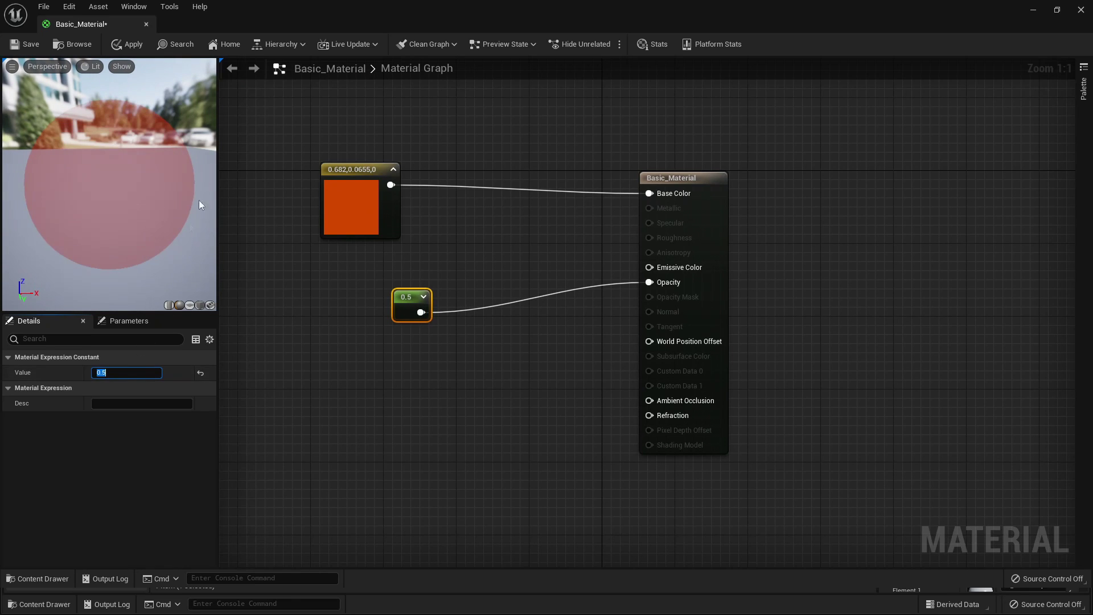
{"action": "left_click", "coordinate": [128, 44]}
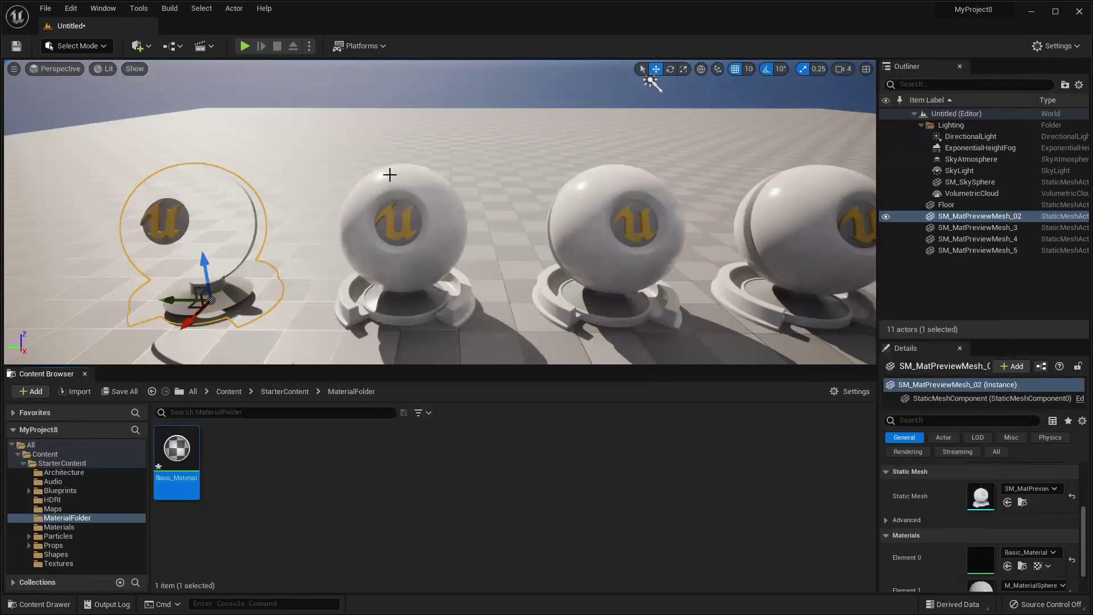
{"action": "right_click_drag", "start_coordinate": [439, 210], "coordinate": [384, 171]}
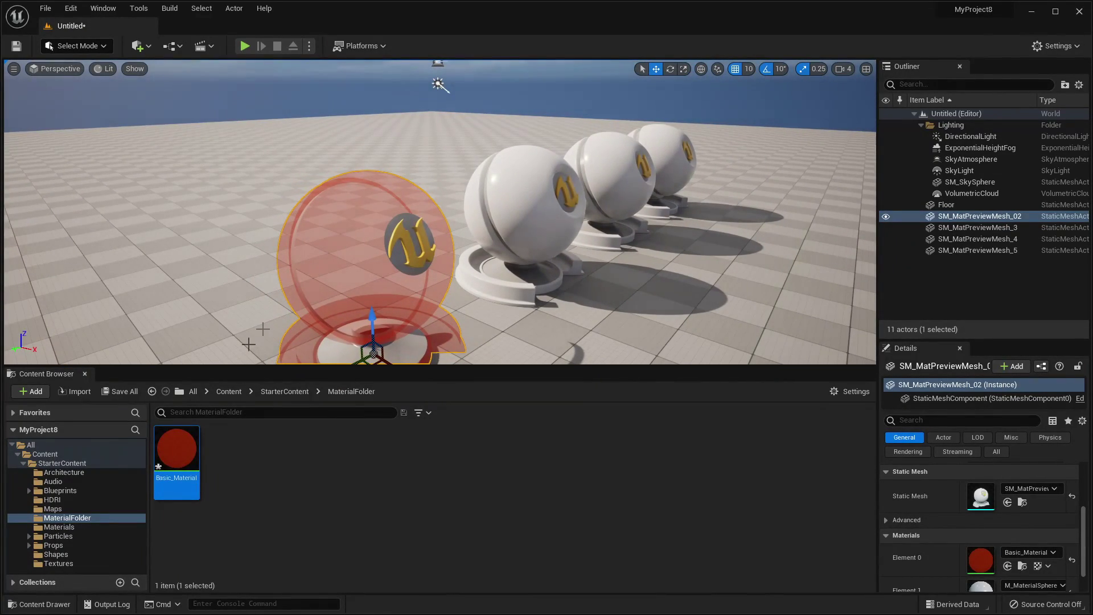
Reopen Basic_Material and set its Blend Mode back to Opaque
{"action": "double_click", "coordinate": [177, 477]}
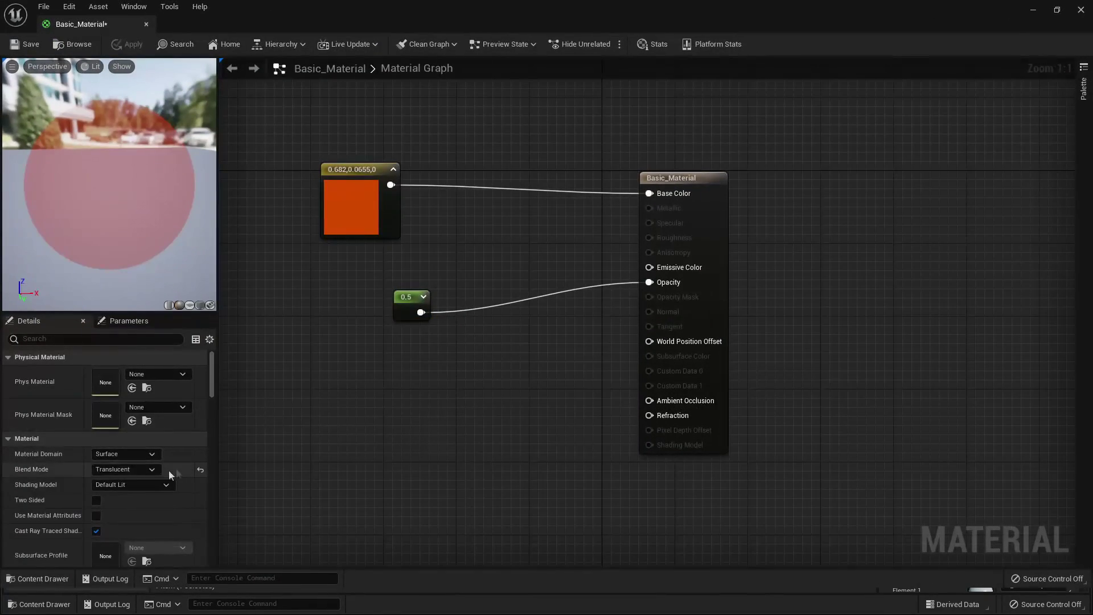
{"action": "left_click", "coordinate": [140, 469]}
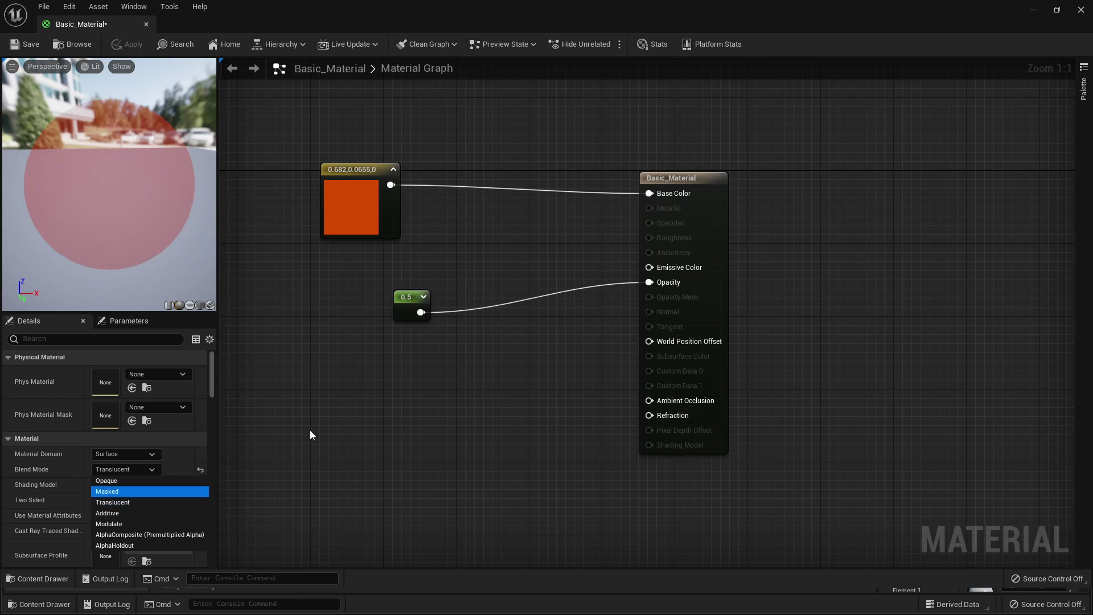
{"action": "left_click", "coordinate": [416, 361]}
{"action": "left_click", "coordinate": [140, 471]}
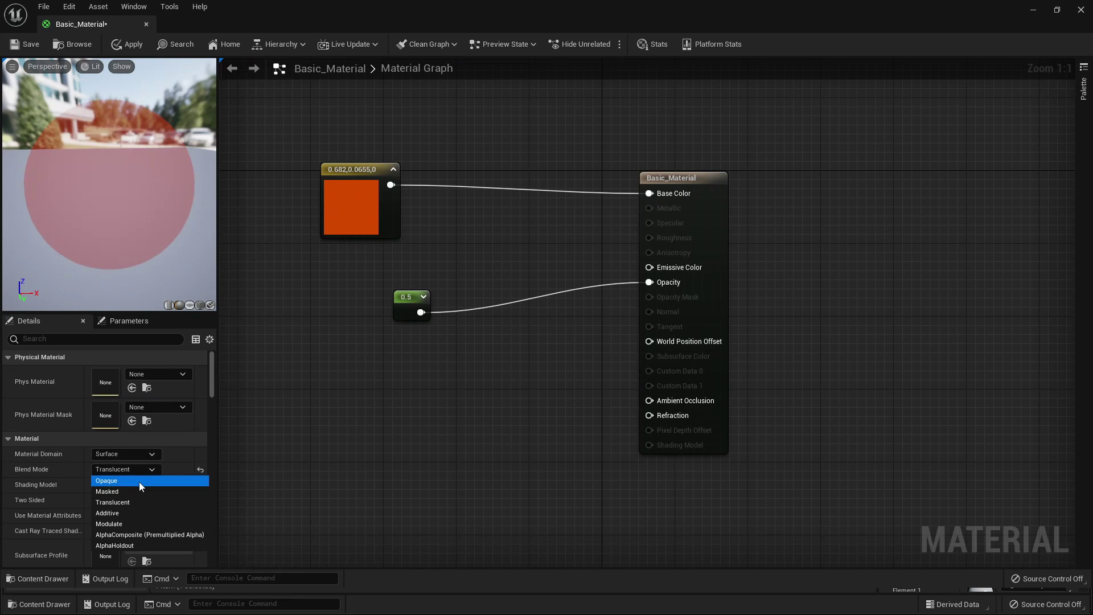
{"action": "left_click", "coordinate": [139, 482]}
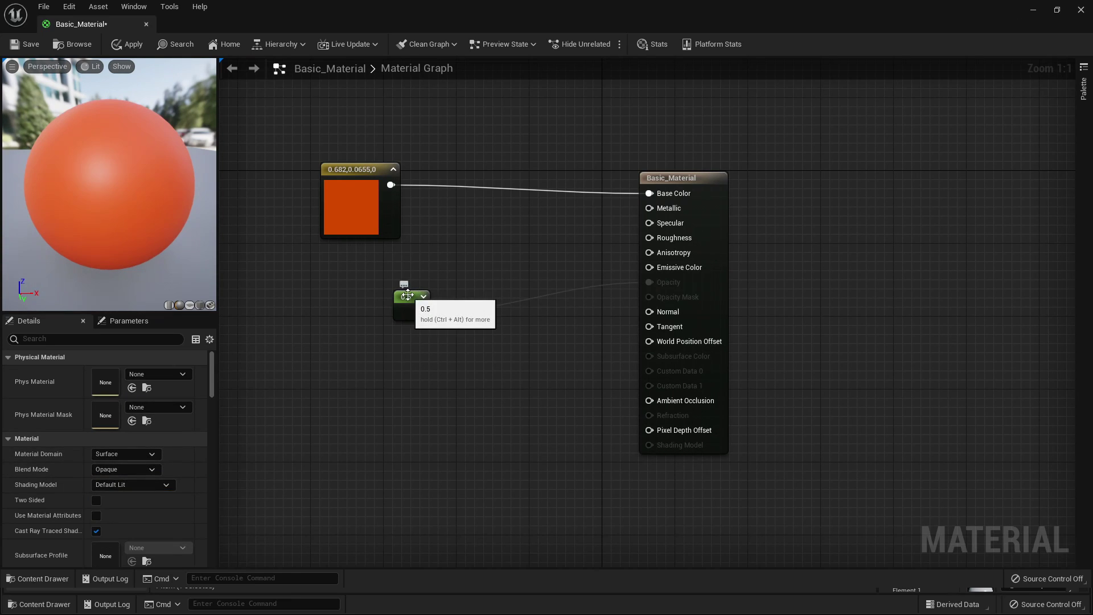
Move the 0.5 Constant lower and add two Constants of value 0, connected to Metallic and Roughness
{"action": "left_click_drag", "start_coordinate": [413, 291], "coordinate": [388, 344]}
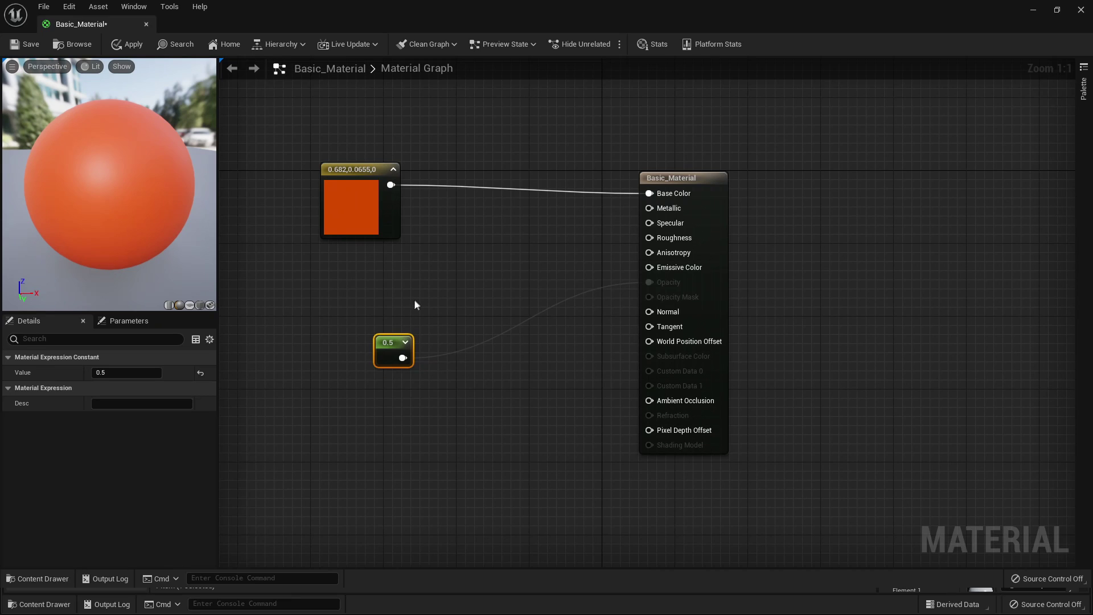
{"action": "left_click", "coordinate": [390, 283]}
{"action": "left_click", "coordinate": [422, 247]}
{"action": "left_click_drag", "start_coordinate": [444, 270], "coordinate": [663, 208]}
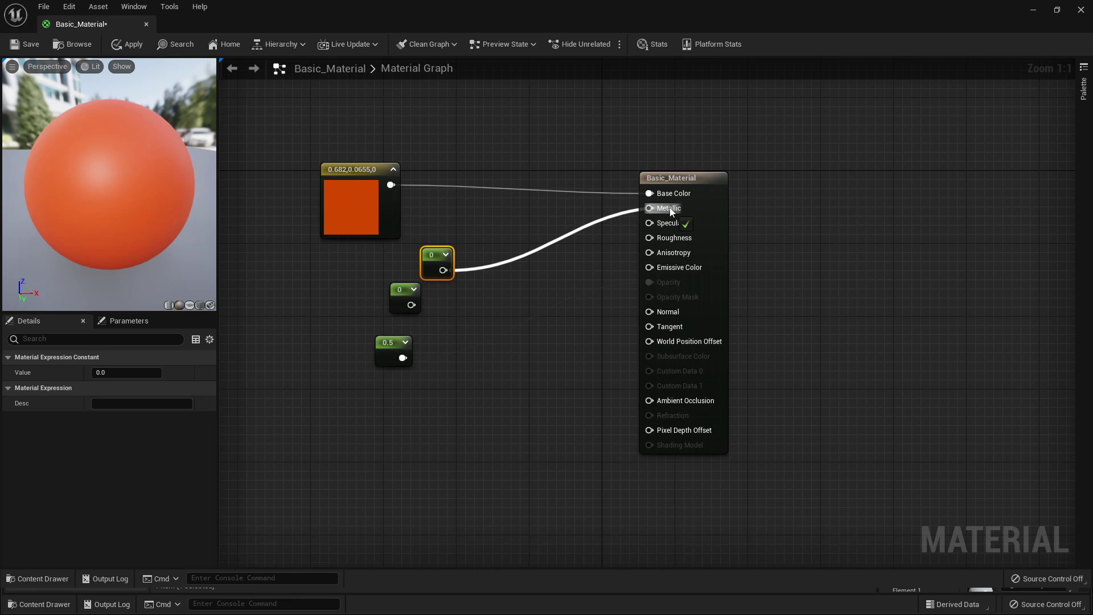
{"action": "left_click_drag", "start_coordinate": [411, 305], "coordinate": [652, 238]}
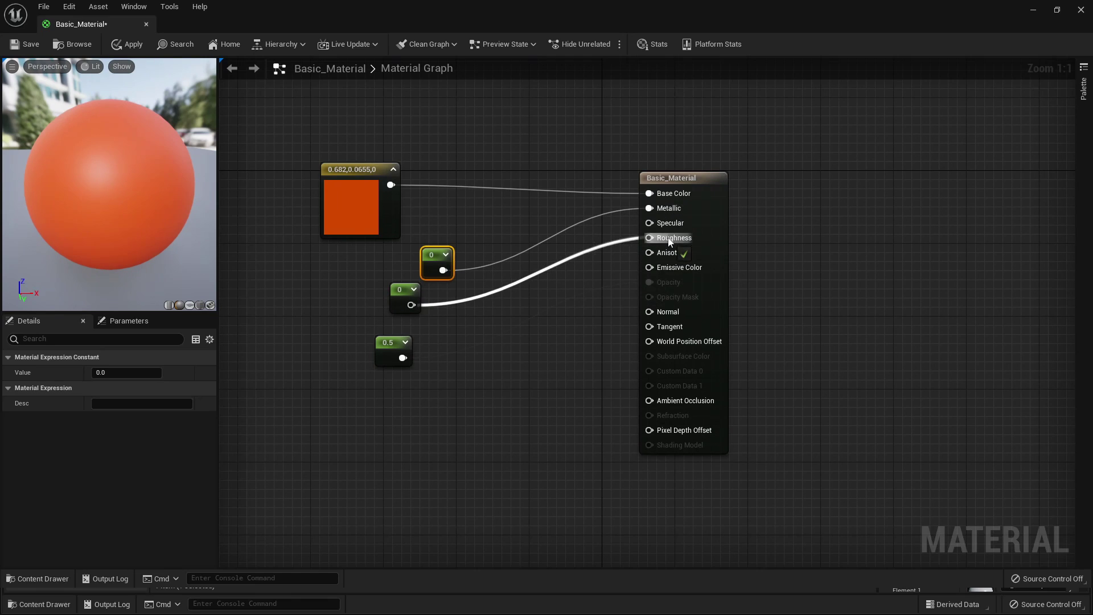
{"action": "left_click", "coordinate": [320, 467]}
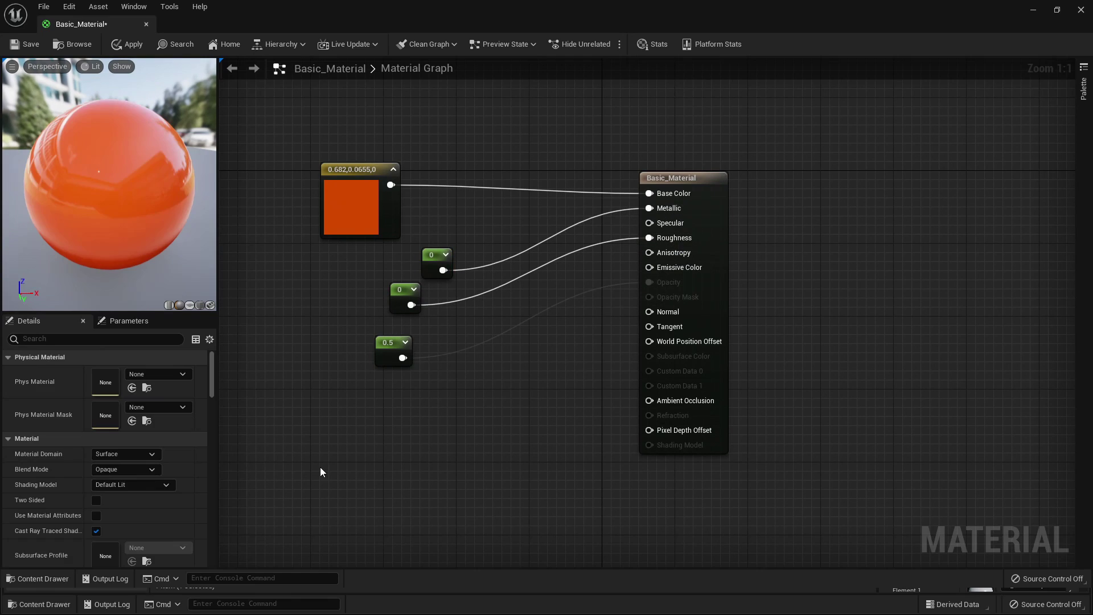
Multiply the color by a new Constant of value 0, feed the result into Emissive Color and place the Multiply node below the other nodes
{"action": "left_click", "coordinate": [351, 436]}
{"action": "left_click_drag", "start_coordinate": [391, 184], "coordinate": [485, 176]}
{"action": "type", "text": "multiply"}
{"action": "key", "text": "Return"}
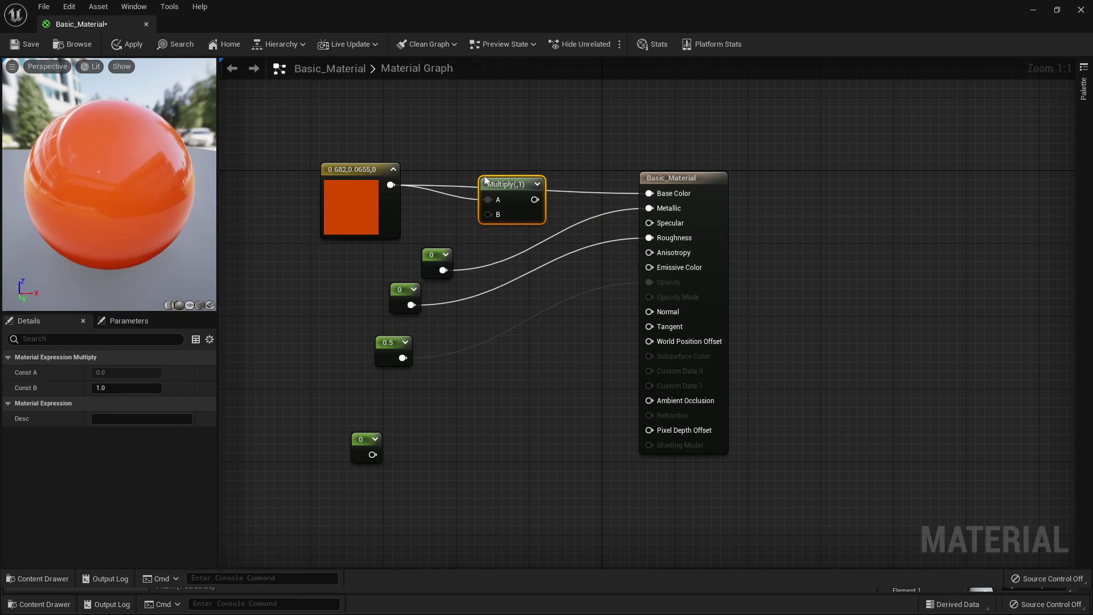
{"action": "left_click_drag", "start_coordinate": [372, 454], "coordinate": [649, 267]}
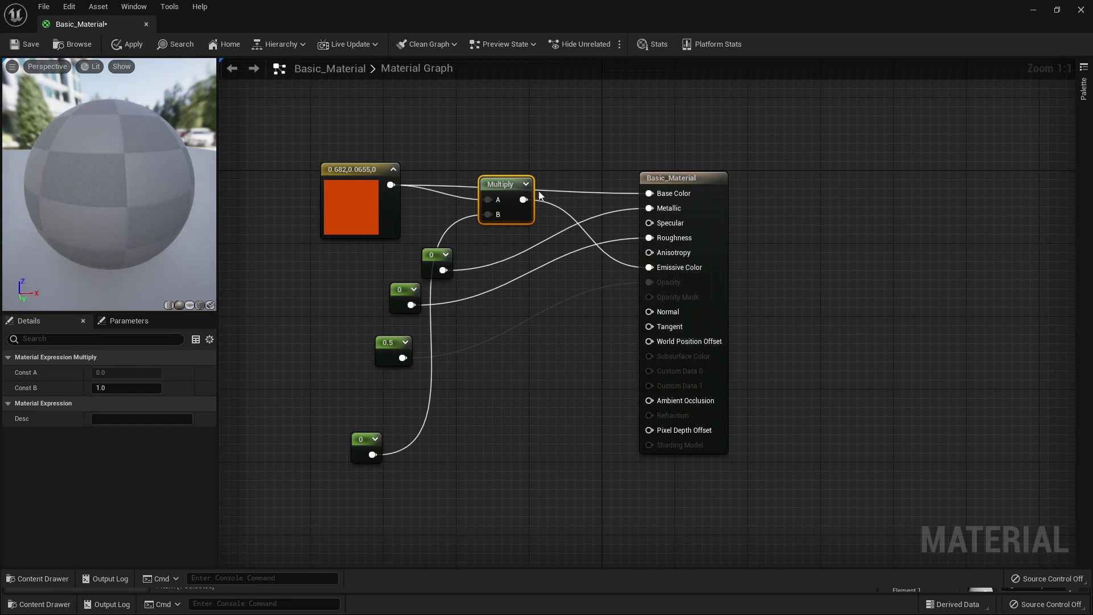
{"action": "left_click_drag", "start_coordinate": [516, 187], "coordinate": [511, 392]}
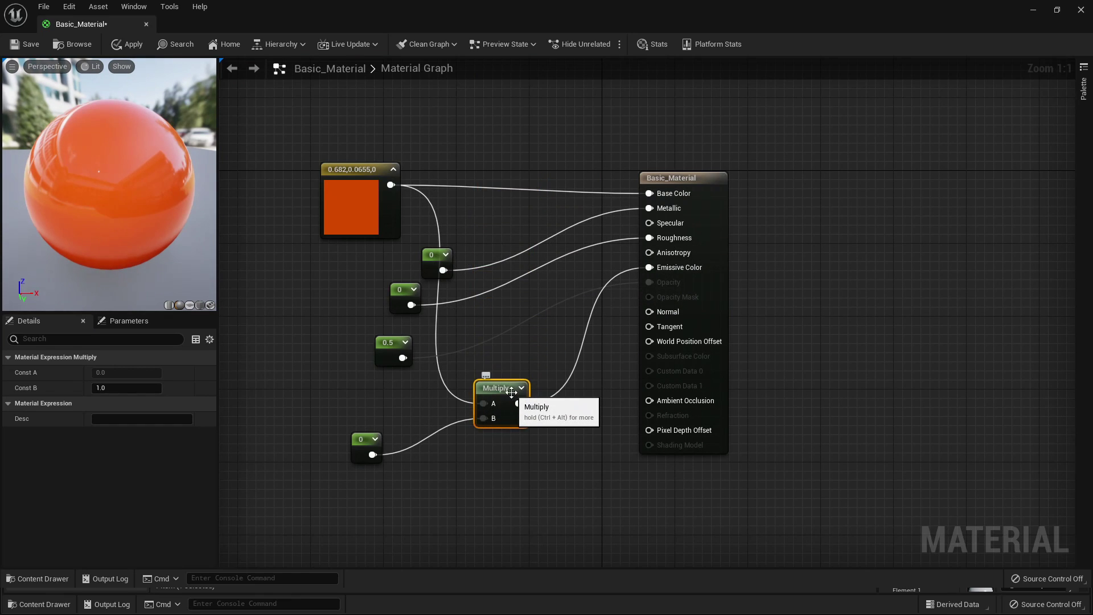
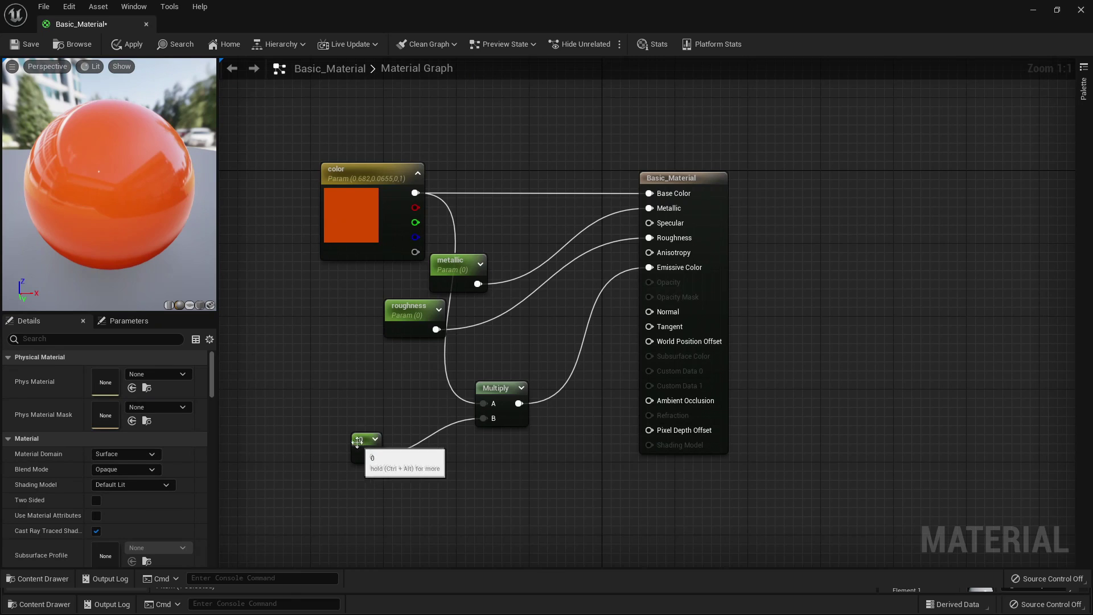
Convert the Constant feeding the Multiply node into a scalar parameter named emissive
{"action": "left_click", "coordinate": [419, 223]}
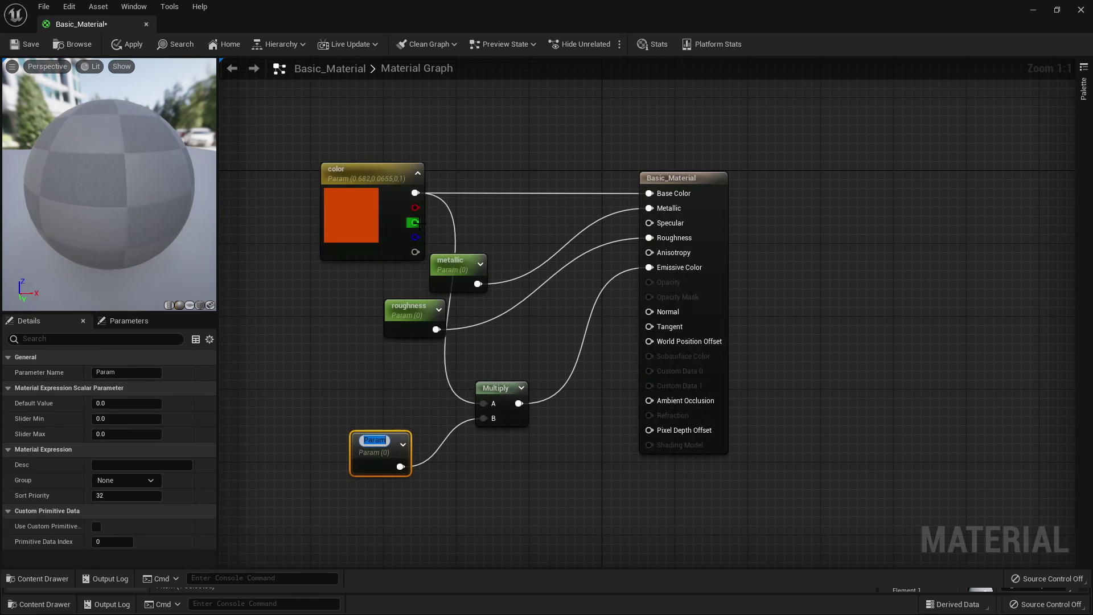
{"action": "type", "text": "emissive"}
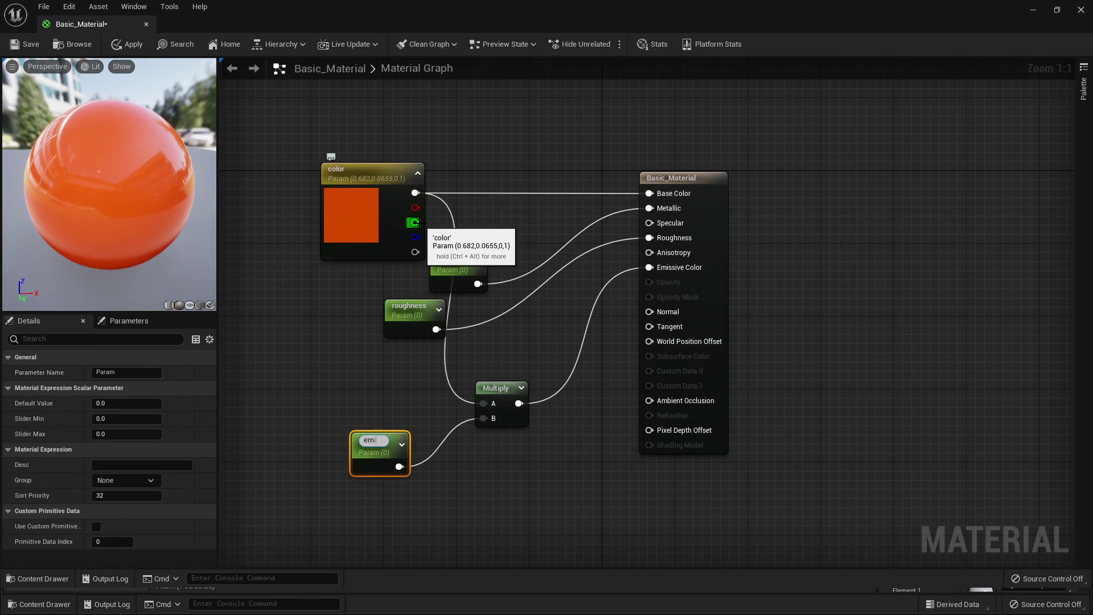
{"action": "key", "text": "Return"}
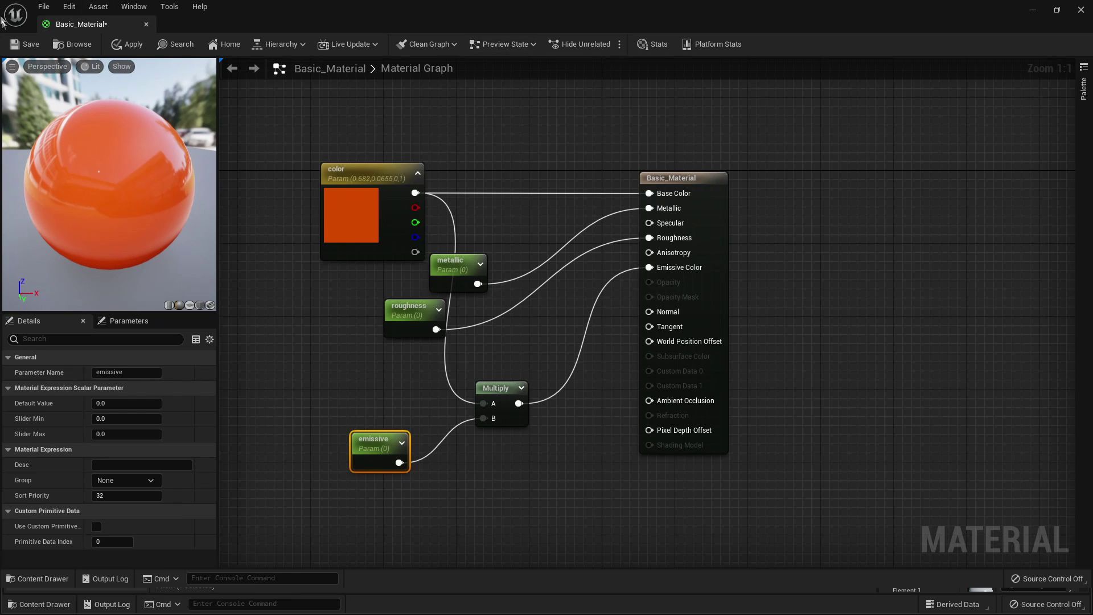
Save Basic_Material, return to the level editor and create a material instance from it in MaterialFolder
{"action": "left_click", "coordinate": [27, 45]}
{"action": "left_click", "coordinate": [1034, 10]}
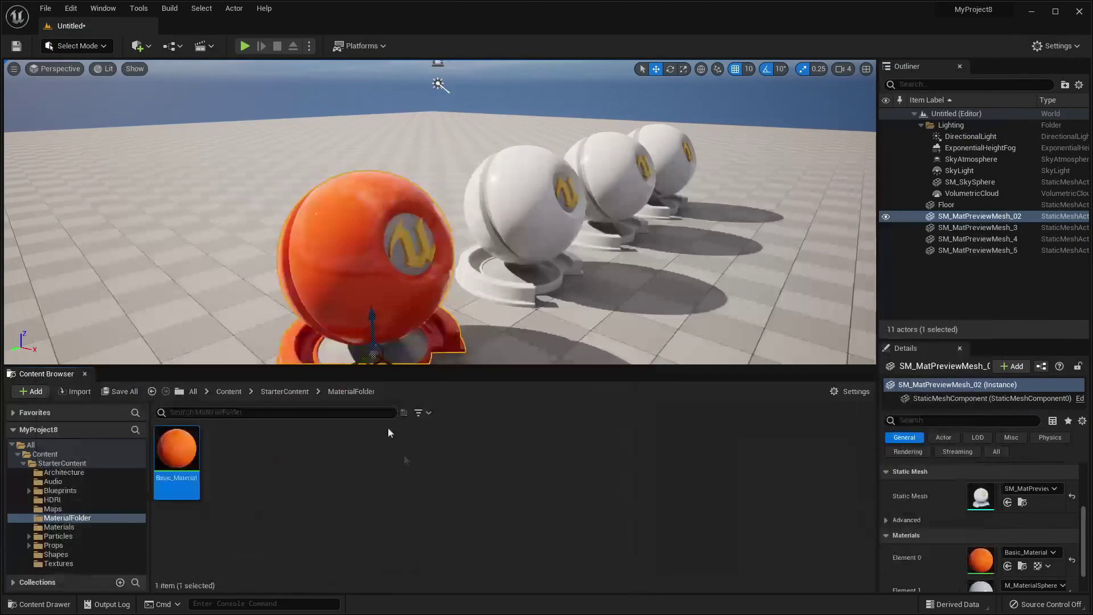
{"action": "right_click", "coordinate": [184, 457]}
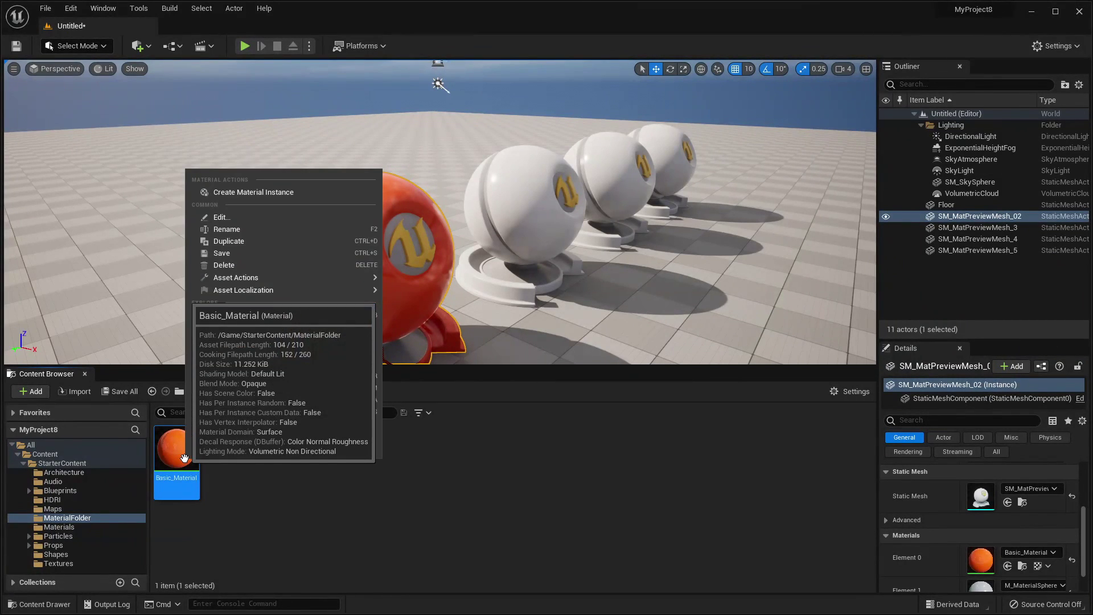
{"action": "left_click", "coordinate": [264, 193]}
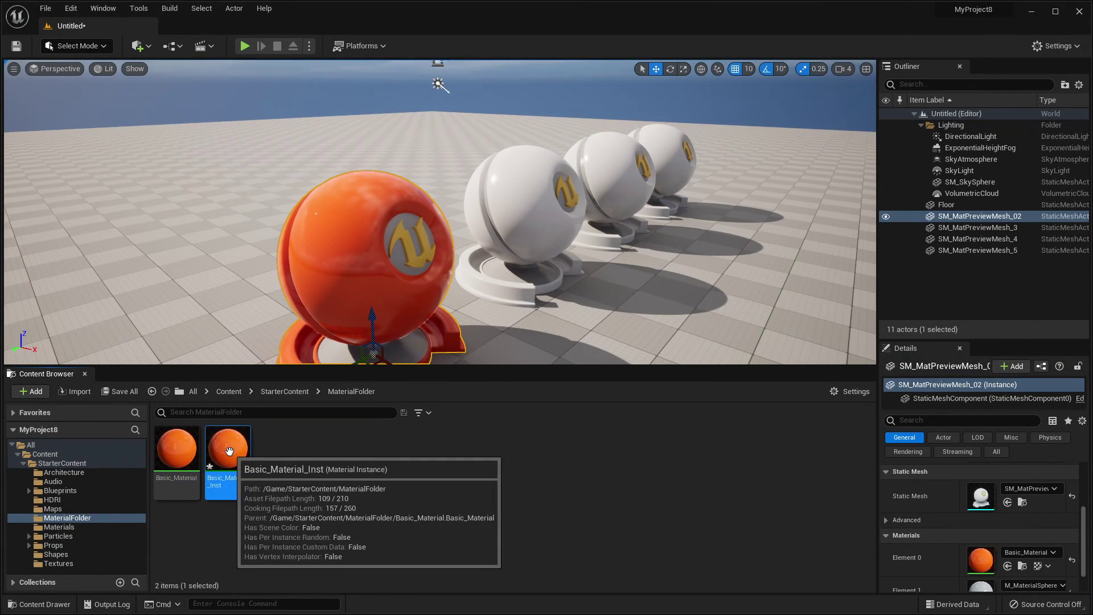
Open Basic_Material_Inst and enable overrides for its emissive, metallic, roughness and color parameters
{"action": "double_click", "coordinate": [230, 458]}
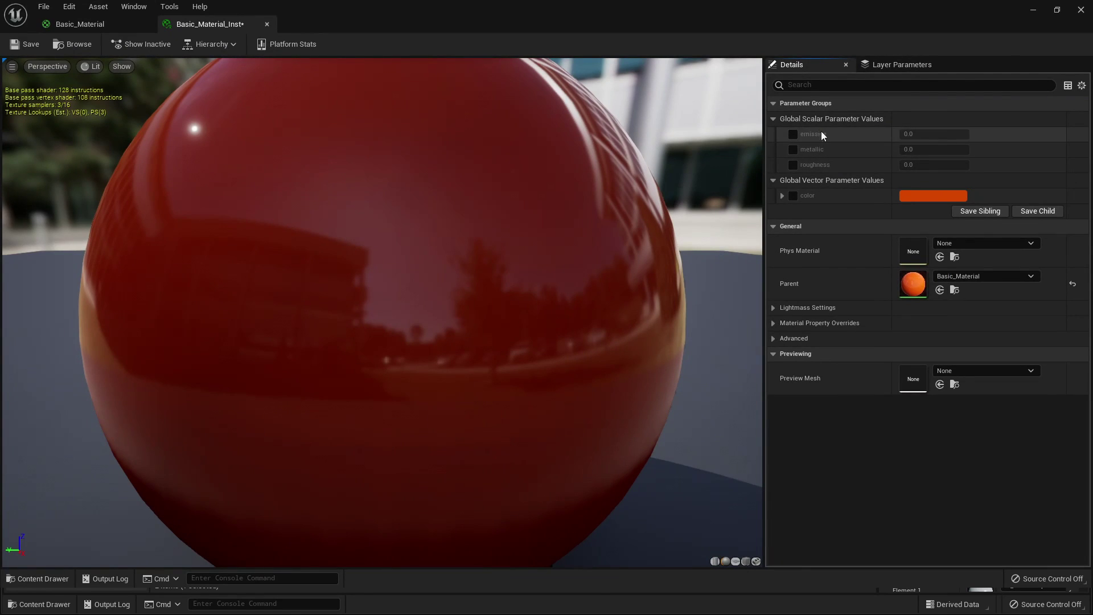
{"action": "left_click", "coordinate": [793, 135]}
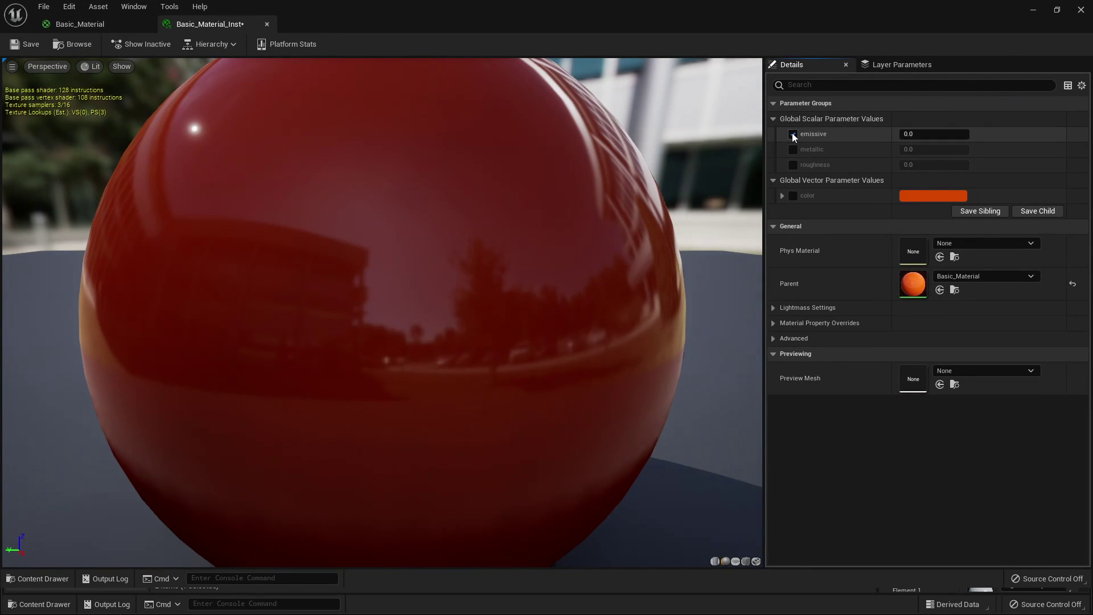
{"action": "left_click", "coordinate": [792, 148]}
{"action": "left_click", "coordinate": [793, 164]}
{"action": "left_click", "coordinate": [793, 195]}
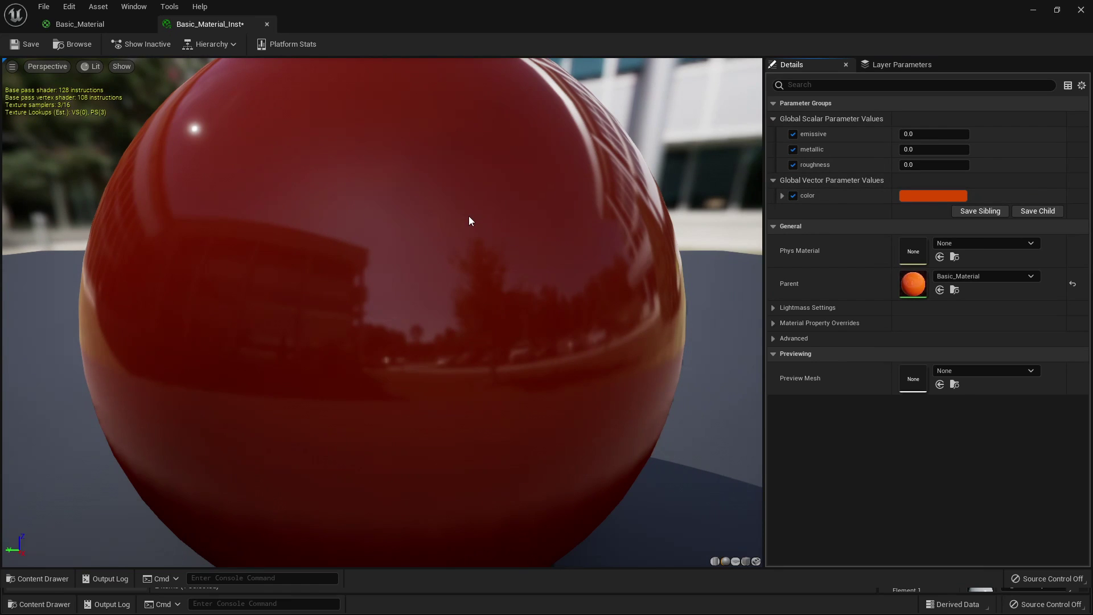
Change the color parameter of Basic_Material_Inst to a yellow-green, about hex sRGB C0D700
{"action": "scroll", "coordinate": [469, 214], "scroll_direction": "down", "scroll_amount": 6}
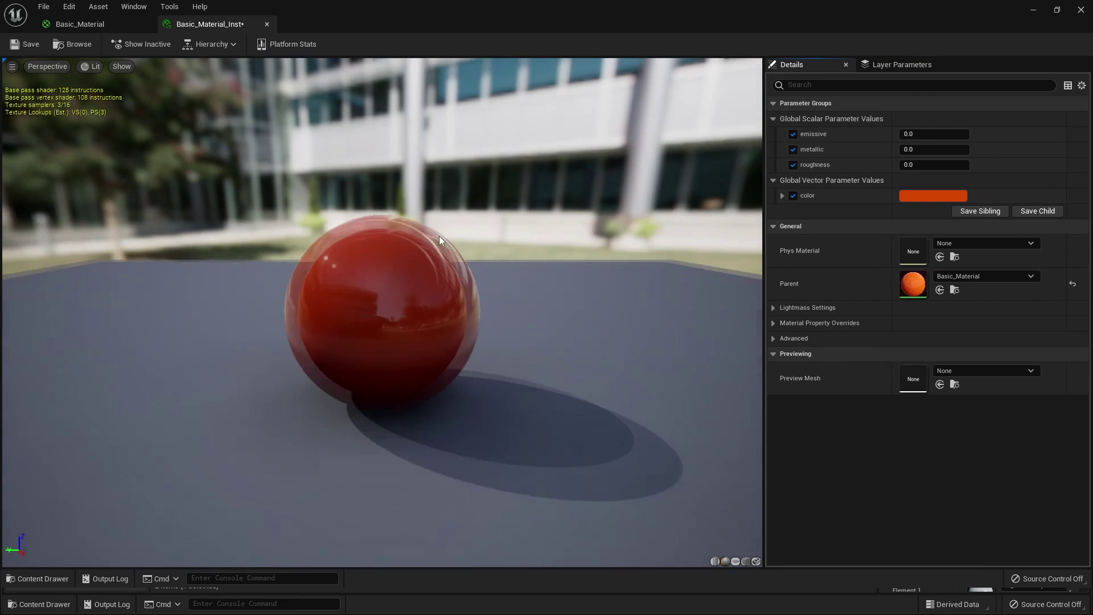
{"action": "left_click", "coordinate": [918, 196]}
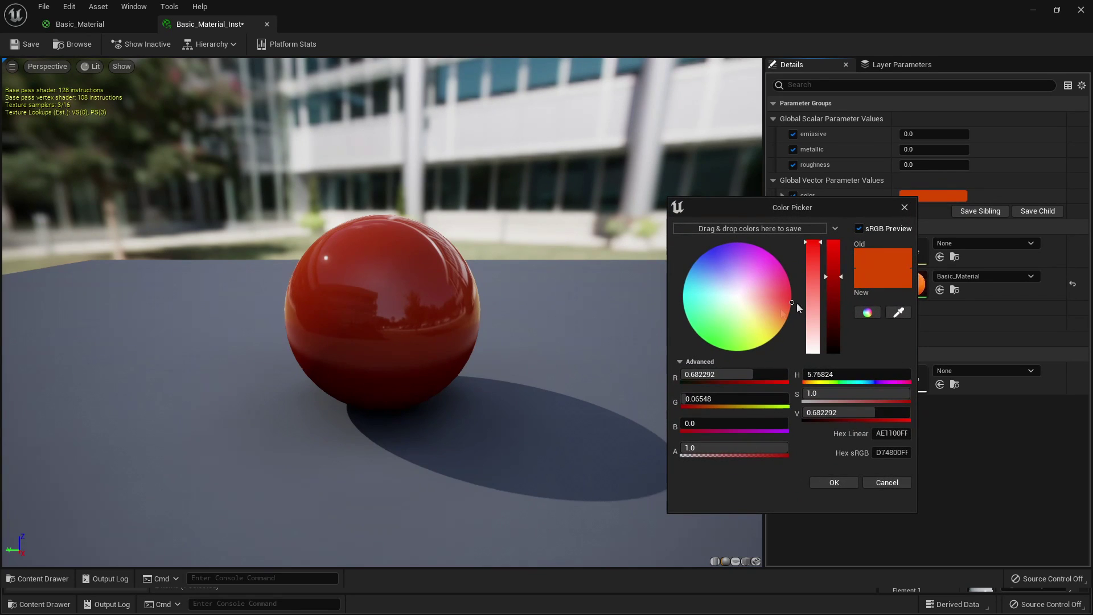
{"action": "left_click_drag", "start_coordinate": [757, 339], "coordinate": [758, 357]}
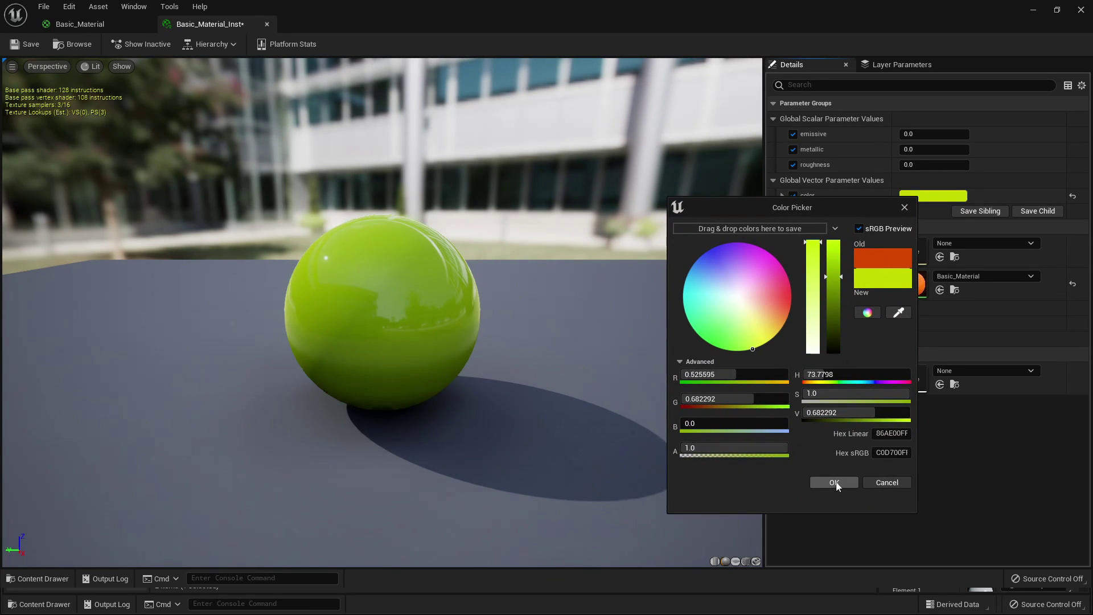
{"action": "left_click", "coordinate": [834, 483]}
Set the emissive parameter to 100 and apply Basic_Material_Inst to the second preview mesh in the level
{"action": "left_click", "coordinate": [923, 133]}
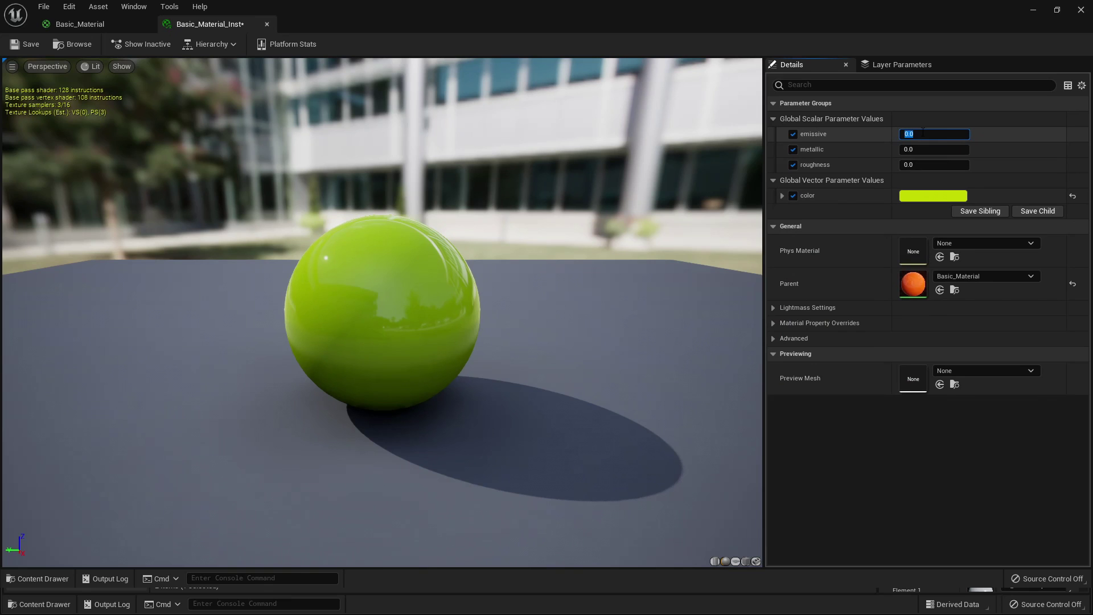
{"action": "type", "text": "100"}
{"action": "key", "text": "Return"}
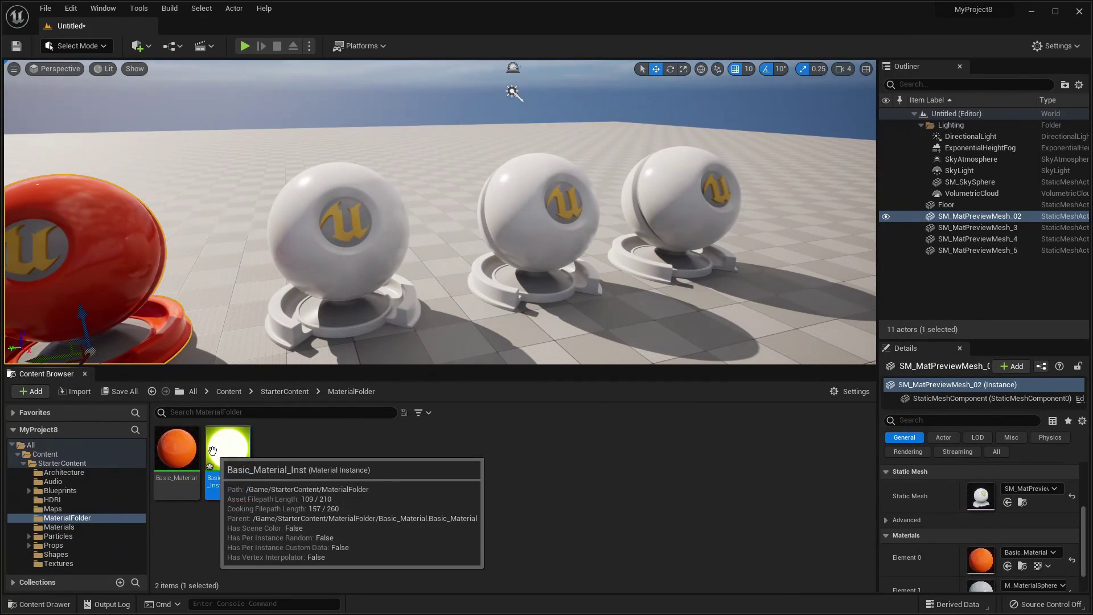
{"action": "left_click_drag", "start_coordinate": [212, 451], "coordinate": [290, 225]}
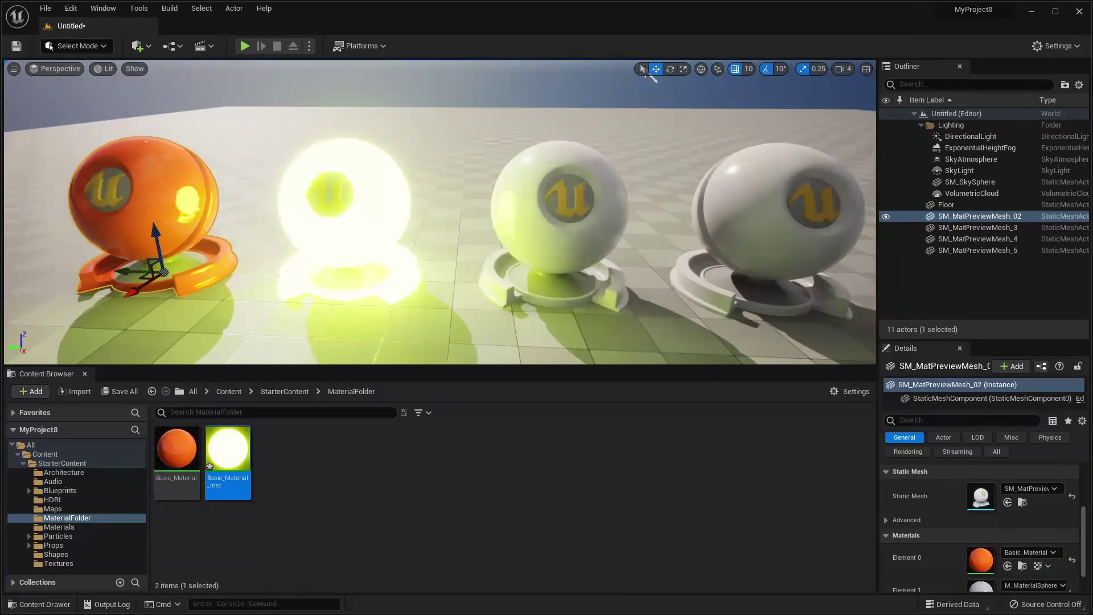
Create a second material instance from Basic_Material, keeping the default name, and open it for editing
{"action": "right_click", "coordinate": [180, 443]}
{"action": "left_click", "coordinate": [248, 181]}
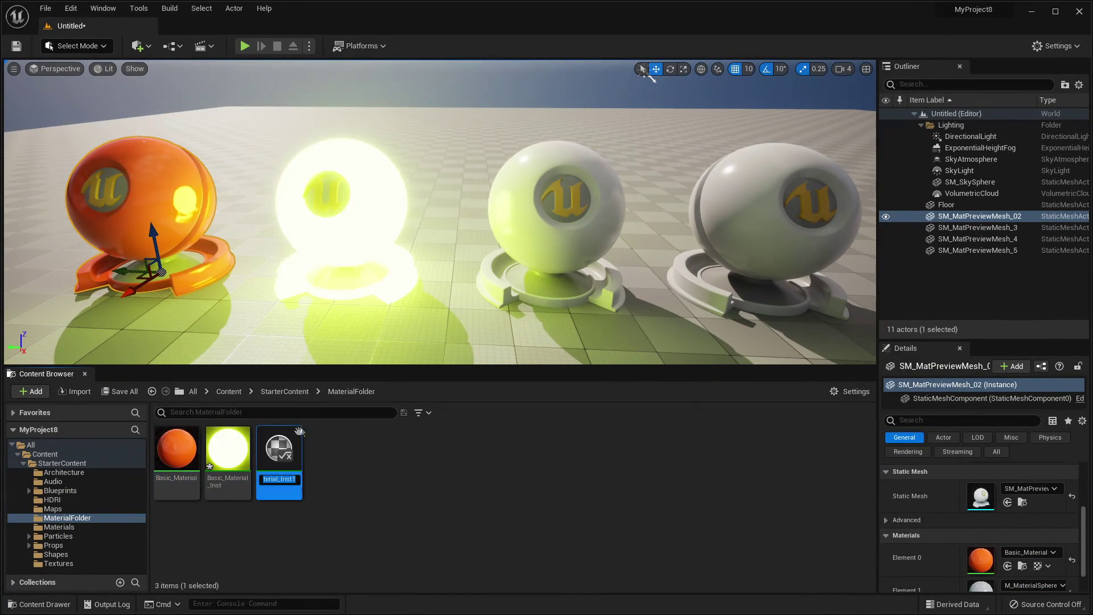
{"action": "double_click", "coordinate": [292, 461]}
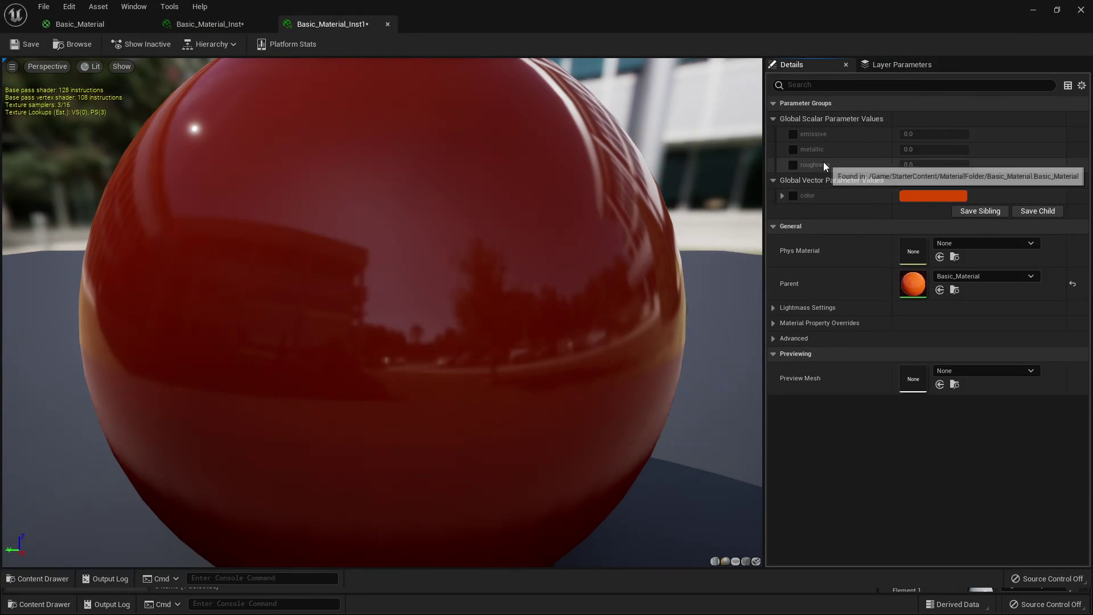